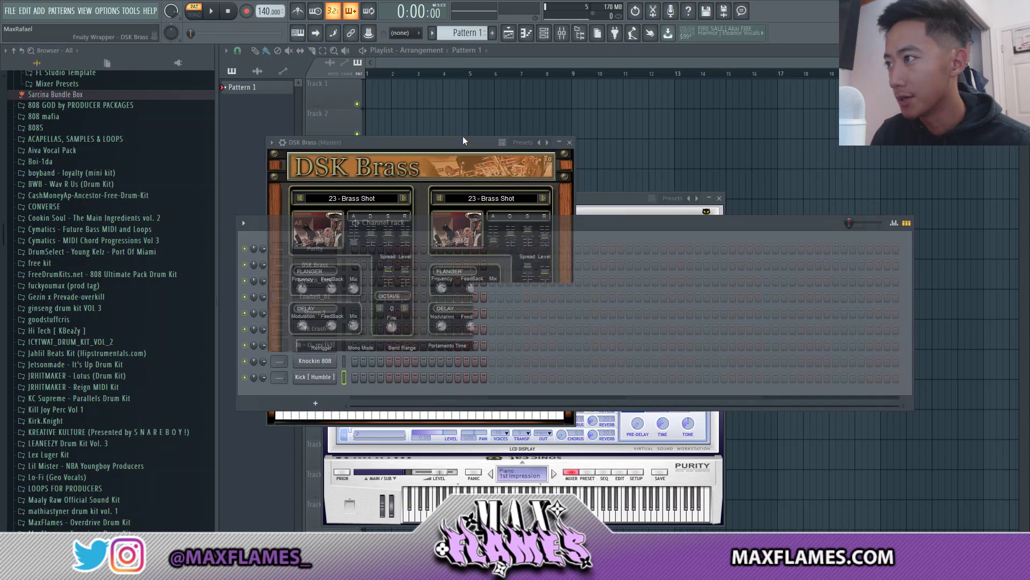
# Step: Bring the channel rack to the front, move it higher, and set the project tempo to 178 BPM
pyautogui.click(258, 226)
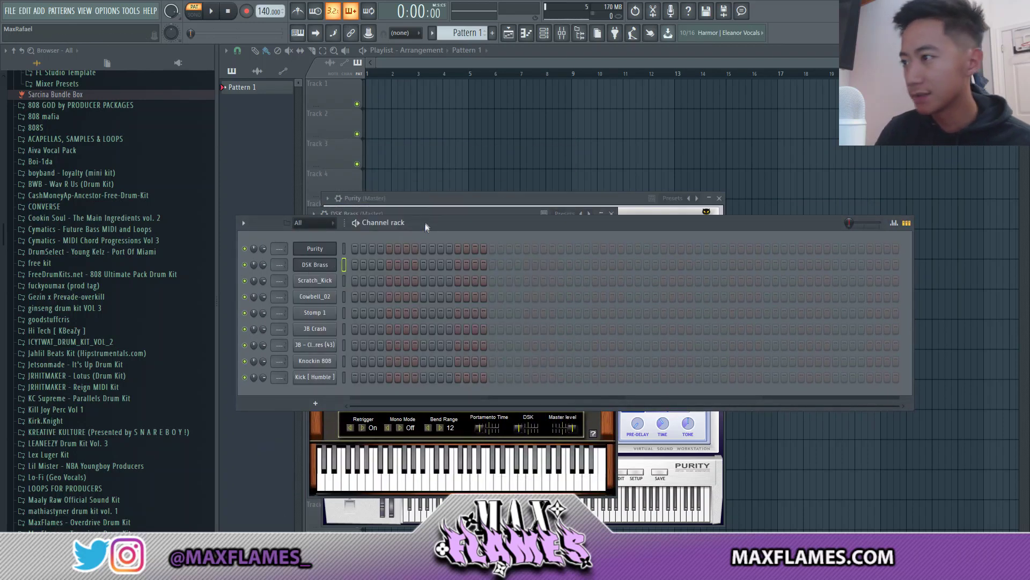
pyautogui.moveTo(425, 224); pyautogui.dragTo(429, 166)
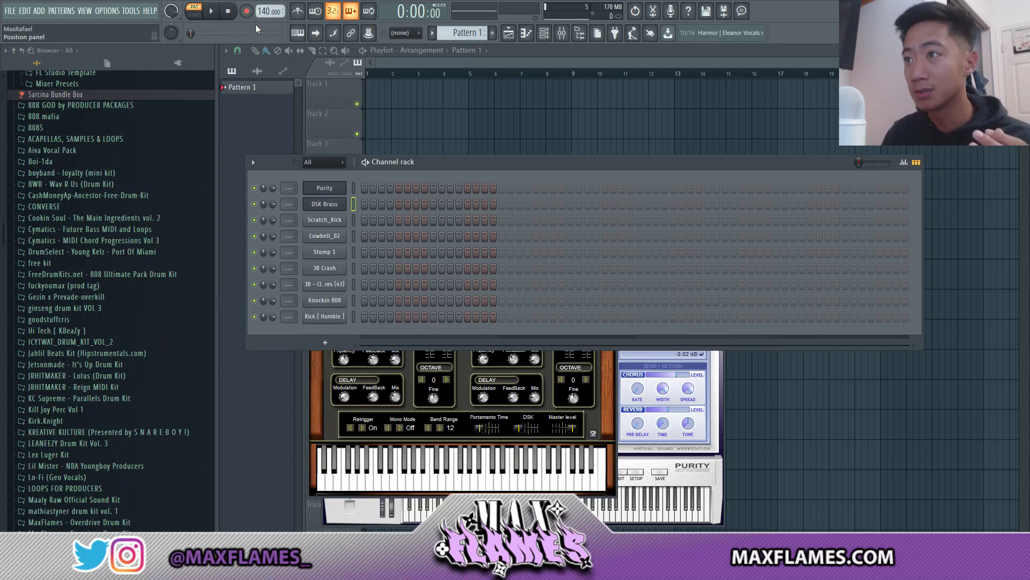
pyautogui.moveTo(262, 12); pyautogui.dragTo(262, 3)
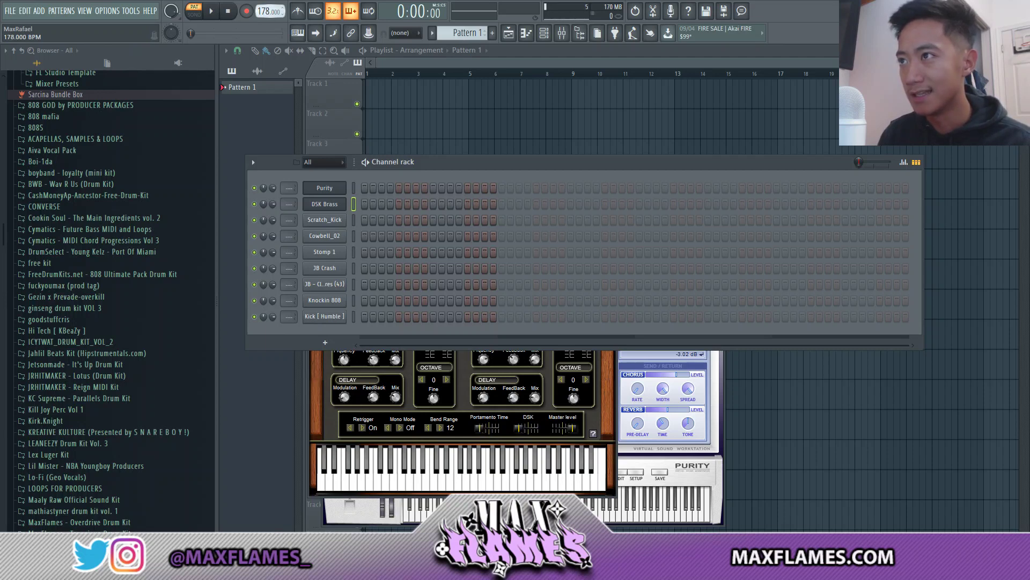
pyautogui.moveTo(421, 163); pyautogui.dragTo(411, 131)
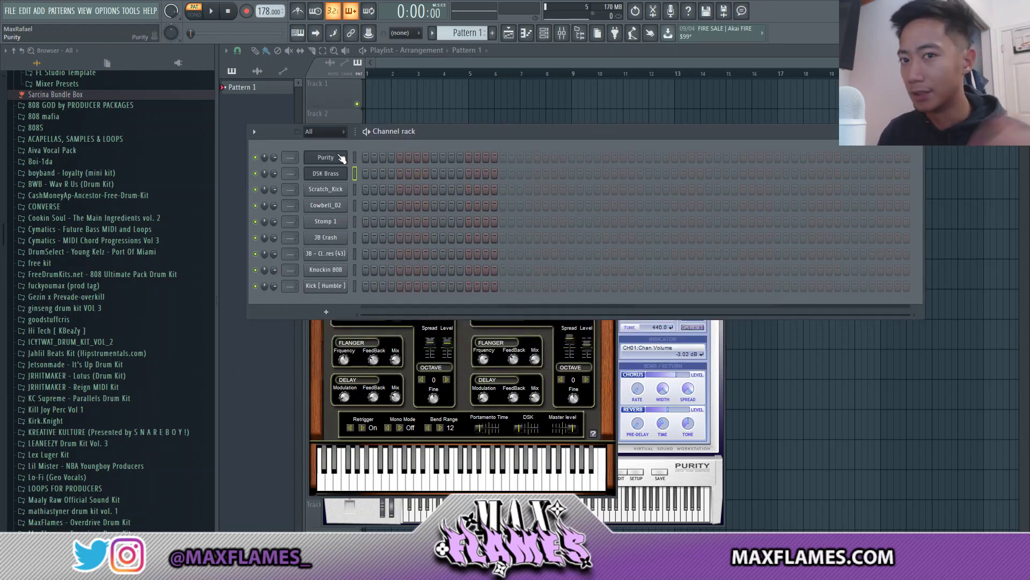
# Step: Open the Purity instrument and load the Stage Power preset from its Piano category
pyautogui.click(341, 157)
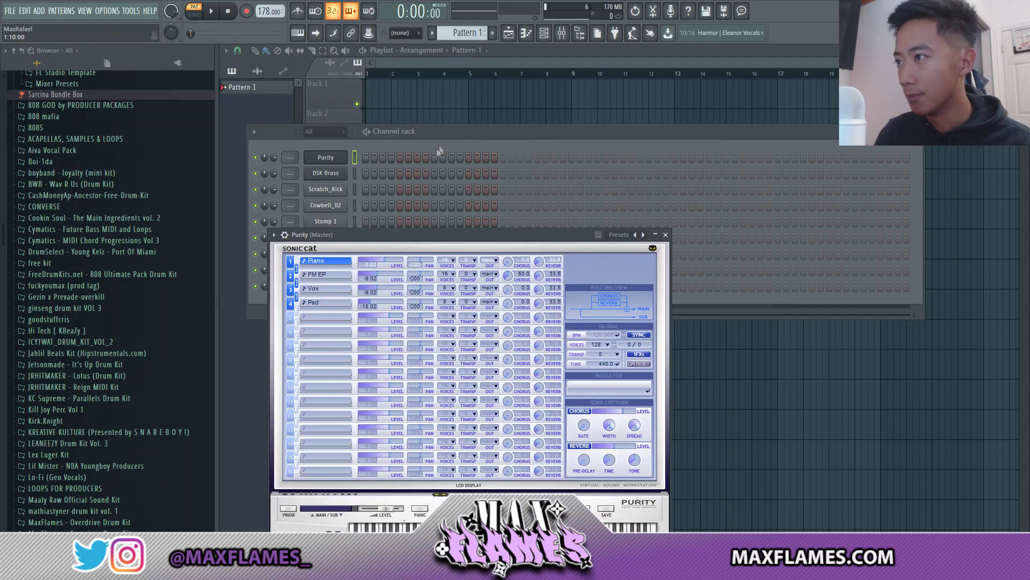
pyautogui.moveTo(445, 237); pyautogui.dragTo(450, 191)
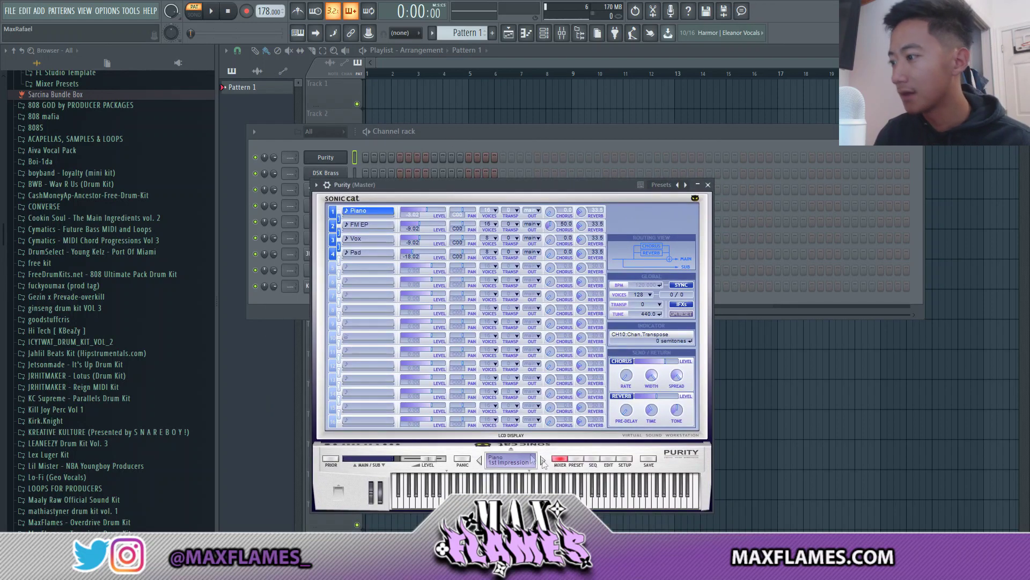
pyautogui.click(577, 459)
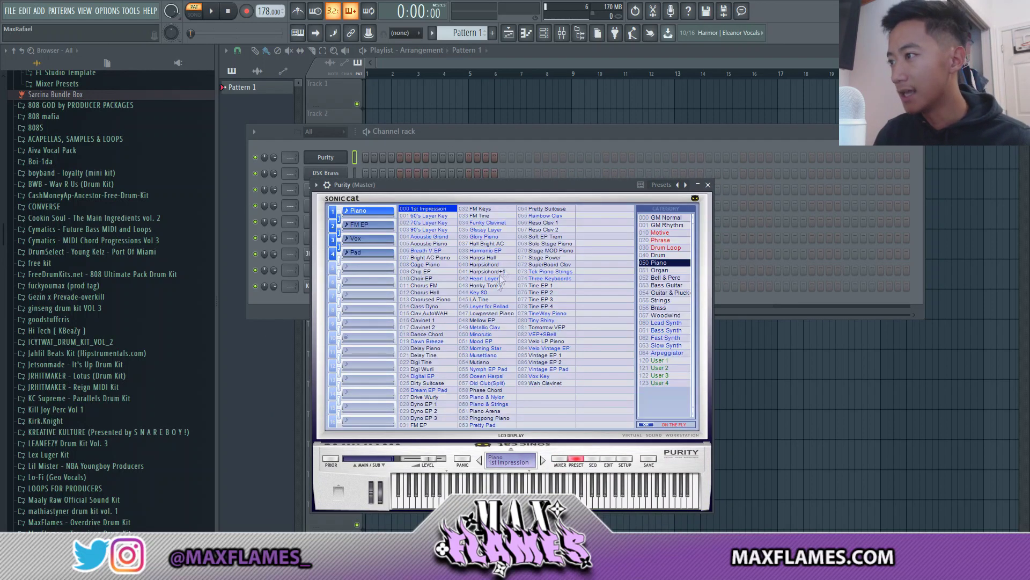
pyautogui.click(547, 257)
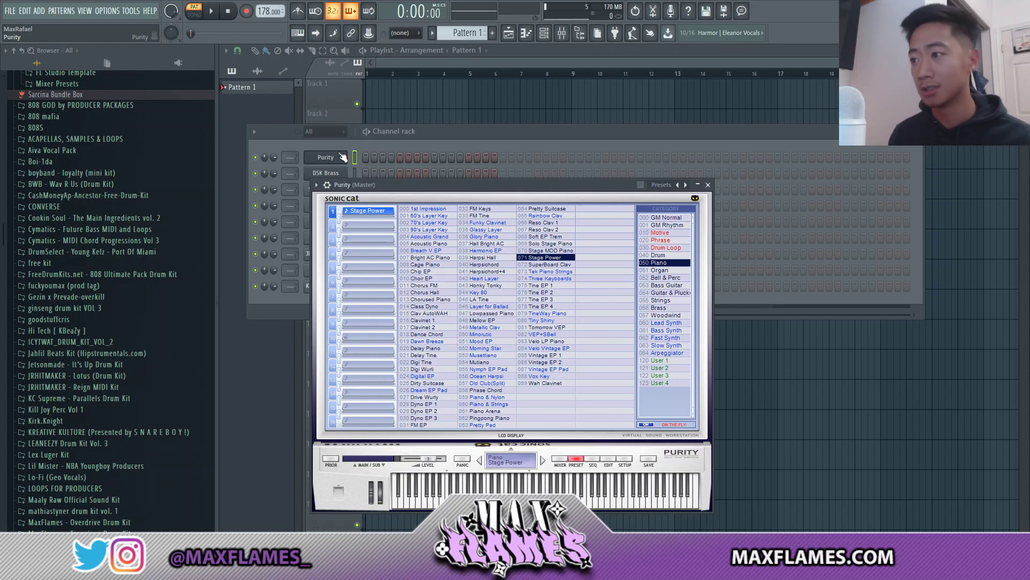
pyautogui.moveTo(453, 186); pyautogui.dragTo(425, 208)
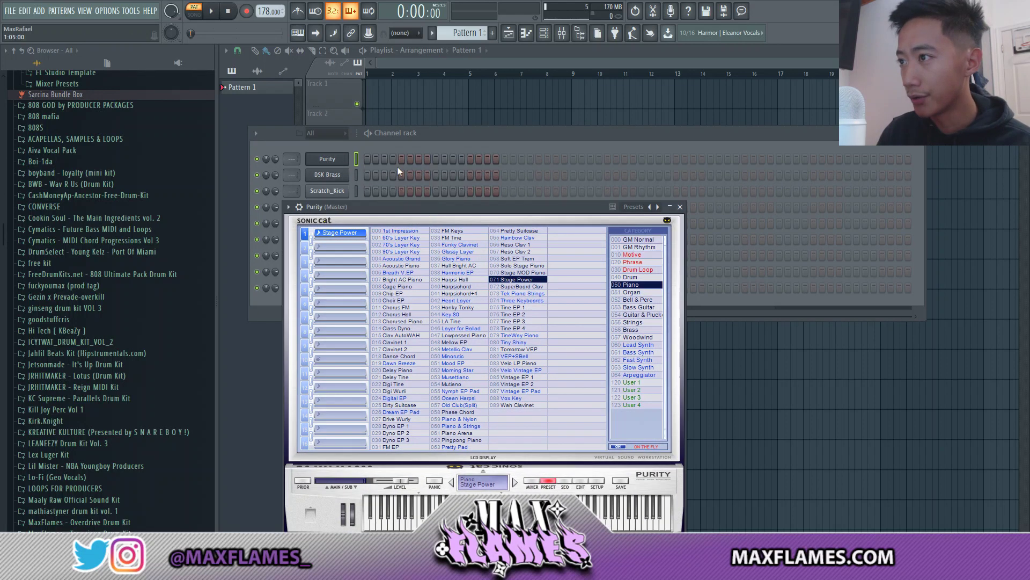
# Step: Open Purity's piano roll and record a two-bar idea with G4–D5 chords under a short melody on A5, A#5 and G#5
pyautogui.rightClick(339, 163)
pyautogui.click(366, 158)
pyautogui.scroll(-5, 336, 258)
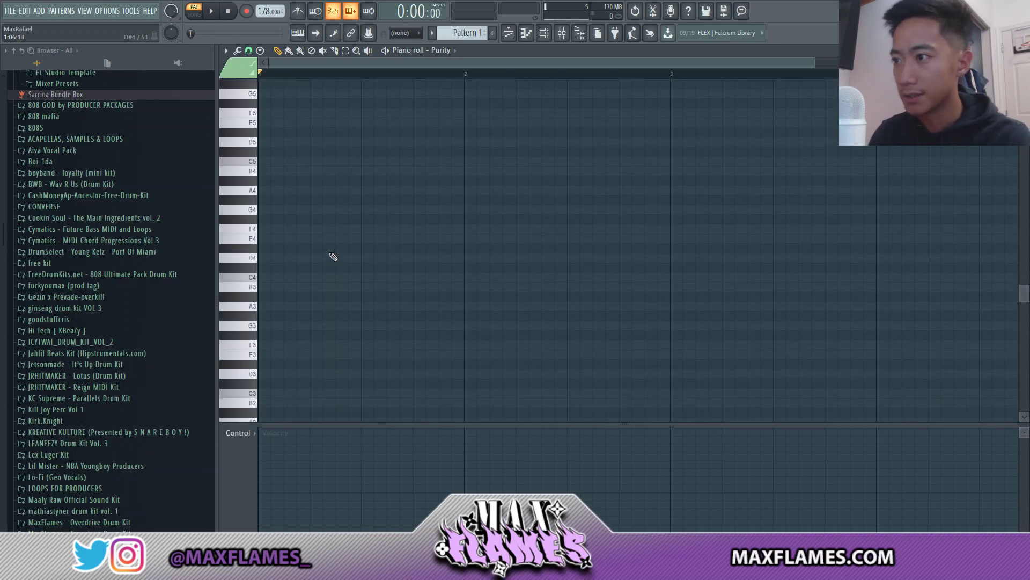
pyautogui.scroll(-4, 334, 257)
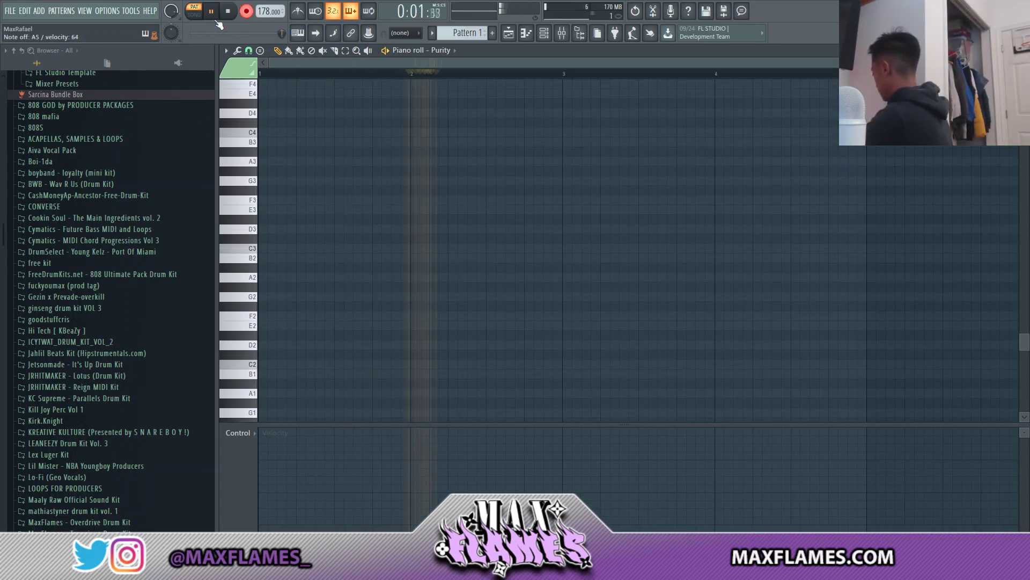
pyautogui.scroll(5, 465, 212)
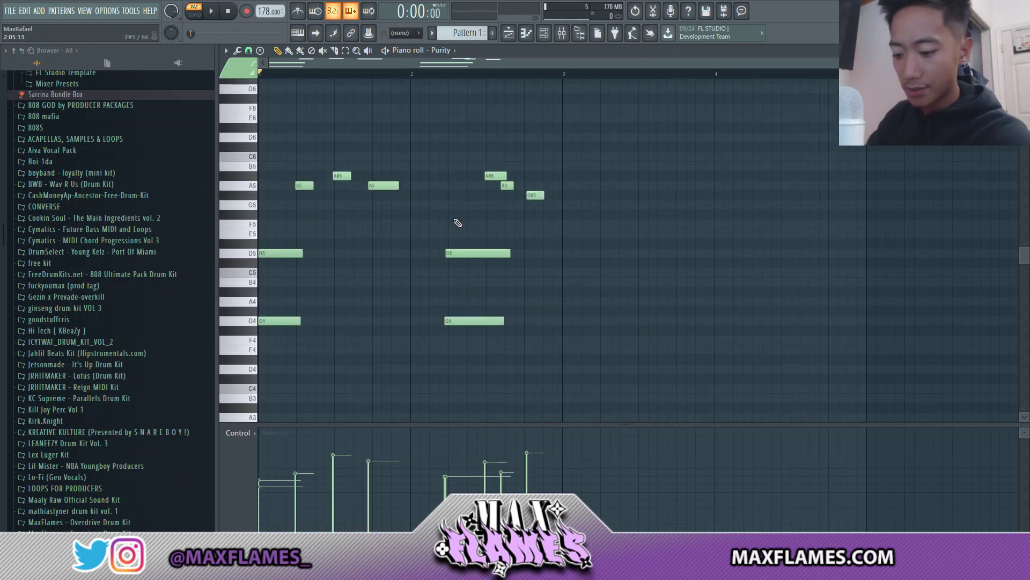
# Step: Quantize the recorded Purity notes to the grid
pyautogui.hotkey('alt', 'q')
pyautogui.click(572, 350)
pyautogui.scroll(1, 283, 306)
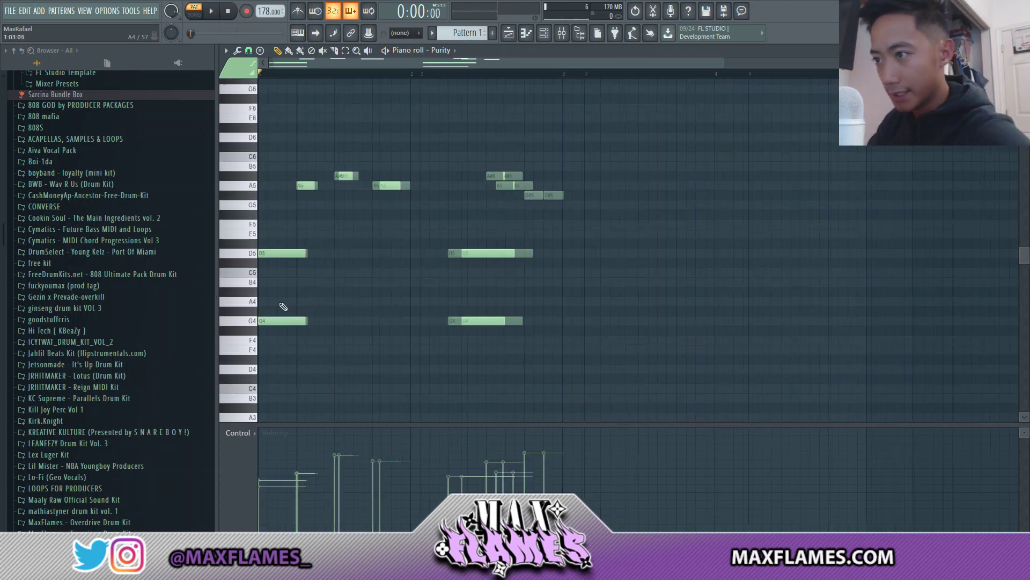
pyautogui.scroll(-3, 302, 223)
pyautogui.scroll(-1, 301, 223)
pyautogui.scroll(3, 304, 223)
pyautogui.scroll(-3, 301, 223)
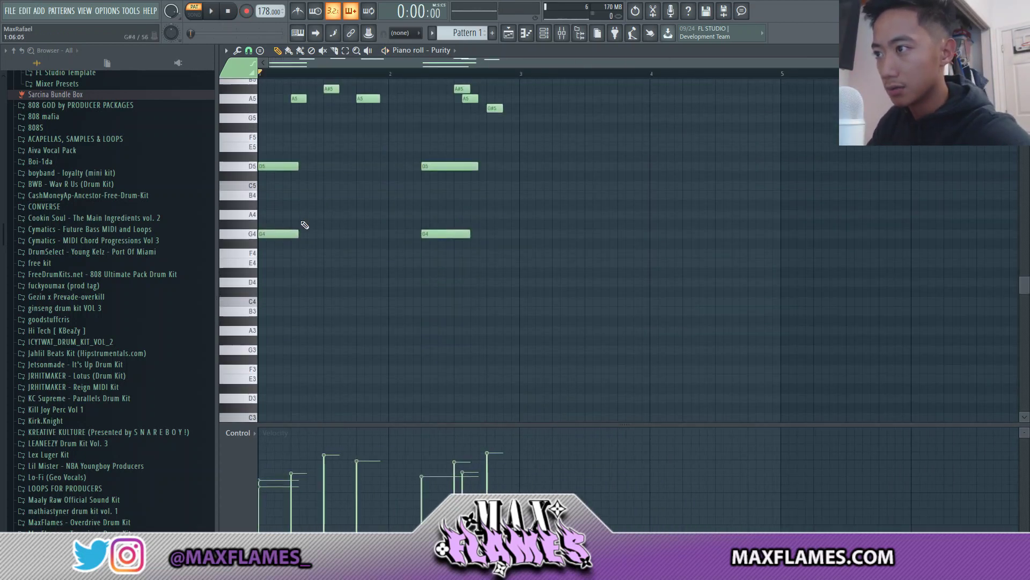
# Step: Play the pattern, shift the second bar's A5 slightly later, and lower the closing G#5 to G5
pyautogui.scroll(1, 322, 161)
pyautogui.scroll(4, 472, 133)
pyautogui.scroll(-3, 471, 134)
pyautogui.press('space')
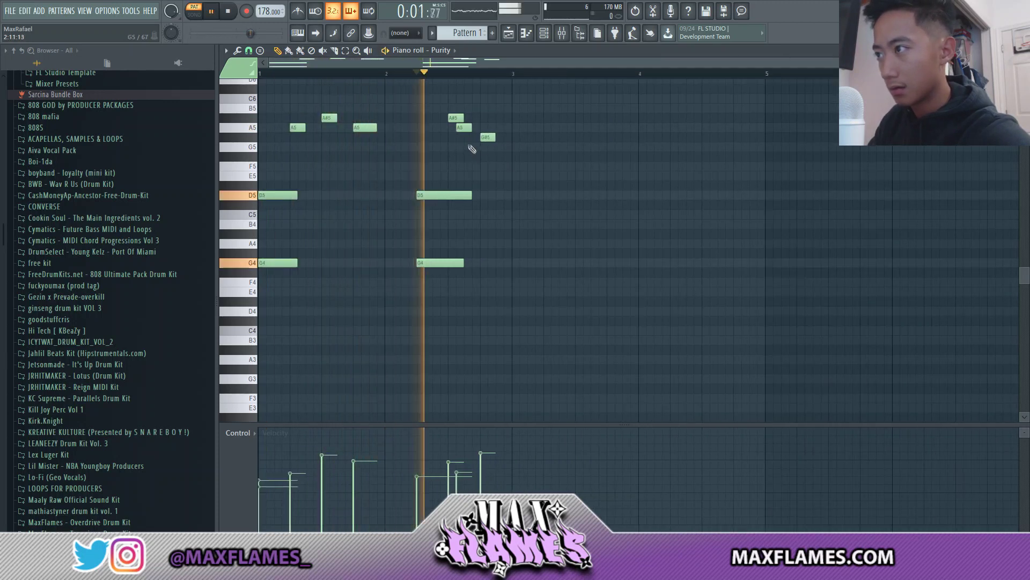
pyautogui.press('space')
pyautogui.moveTo(465, 127); pyautogui.dragTo(488, 147)
pyautogui.press('space')
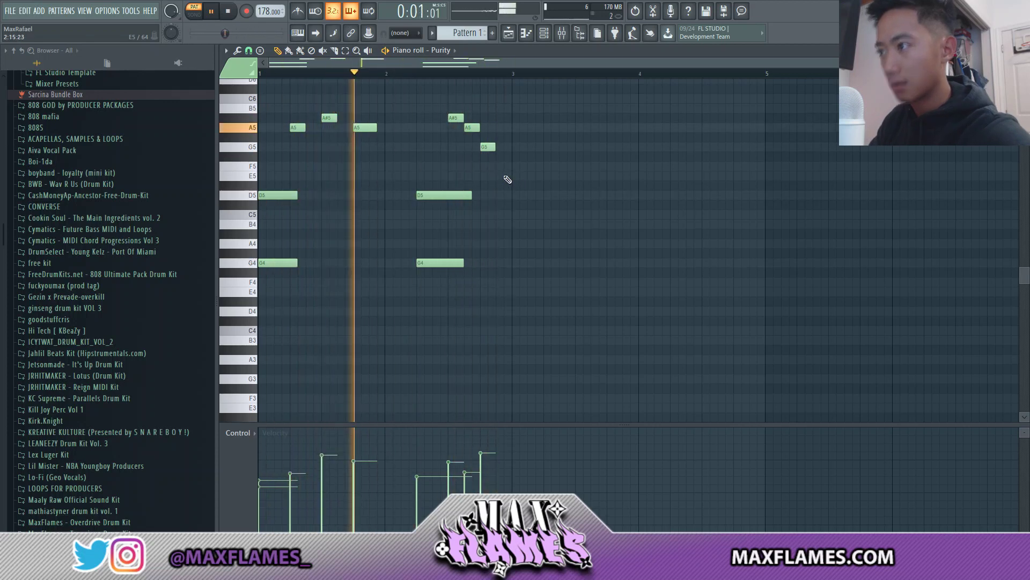
pyautogui.press('space')
# Step: Lengthen the second bar's G4 note and add a D4 note beneath both chords
pyautogui.moveTo(463, 263); pyautogui.dragTo(479, 263)
pyautogui.scroll(-2, 281, 190)
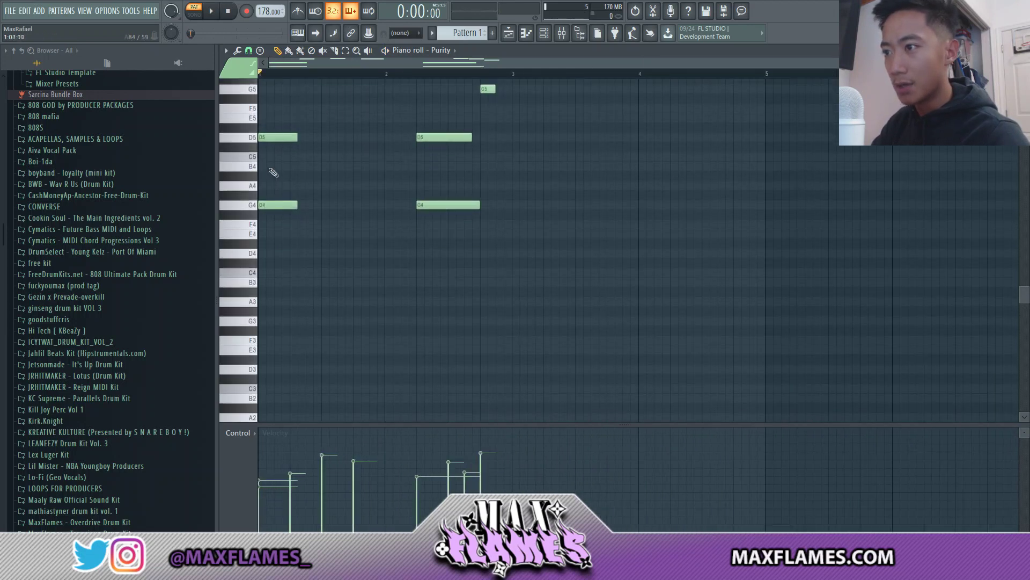
pyautogui.click(268, 253)
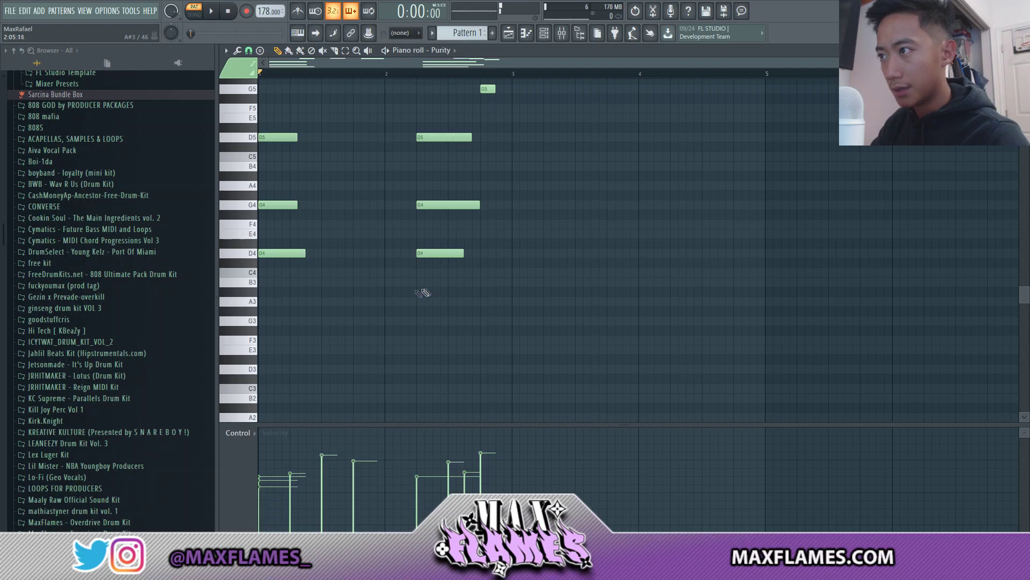
# Step: Nudge the G4 and D5 notes of both chords slightly later than their D4 notes for a strummed feel
pyautogui.scroll(-1, 345, 287)
pyautogui.keyDown('ctrl'); pyautogui.scroll(2, 271, 253); pyautogui.keyUp('ctrl')
pyautogui.keyDown('ctrl'); pyautogui.scroll(1, 270, 253); pyautogui.keyUp('ctrl')
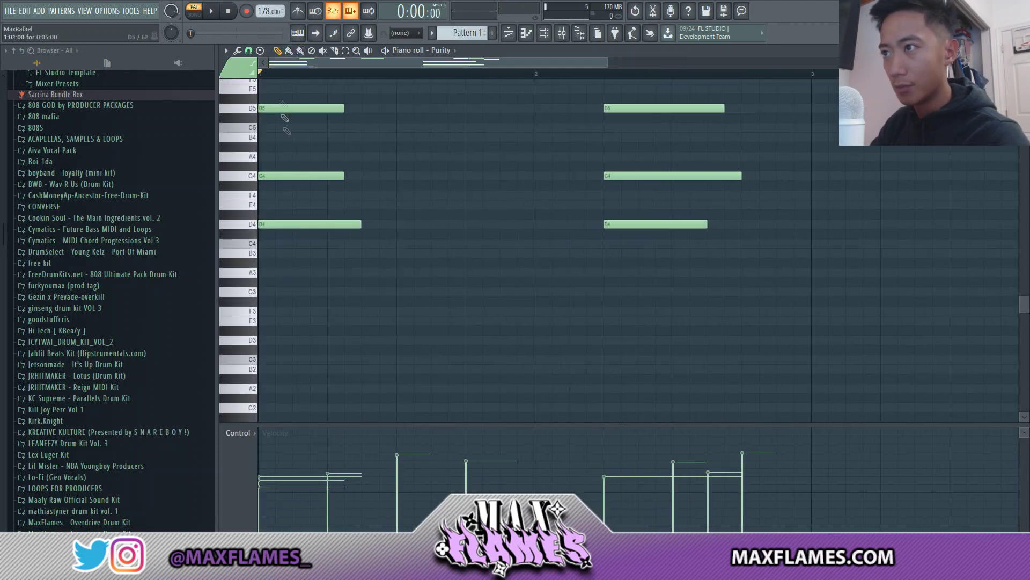
pyautogui.click(270, 176)
pyautogui.moveTo(266, 111); pyautogui.dragTo(270, 111)
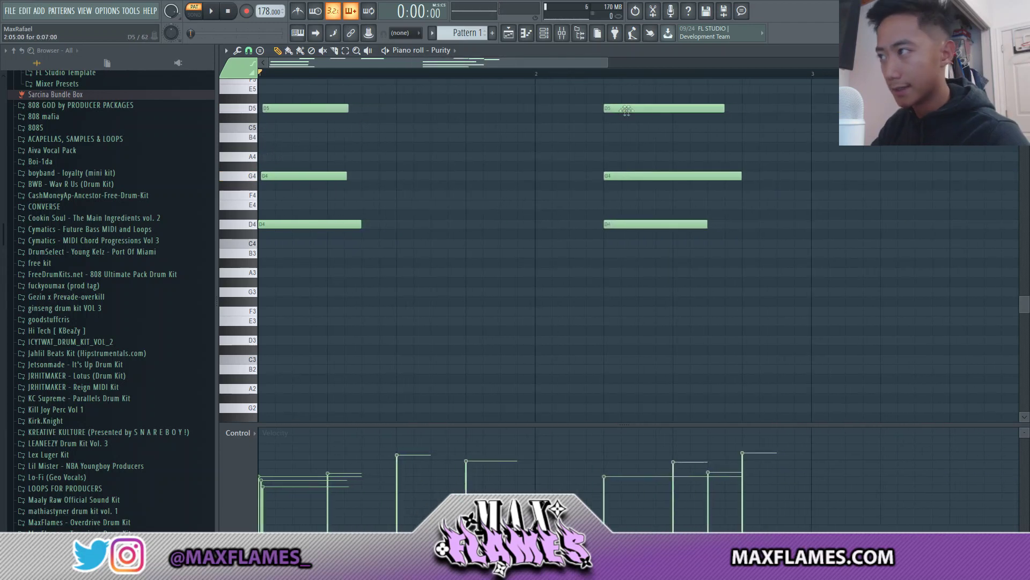
pyautogui.moveTo(612, 111); pyautogui.dragTo(615, 111)
pyautogui.moveTo(631, 175); pyautogui.dragTo(633, 176)
# Step: Reposition the first chord's D5 note so it starts together with the G4 note
pyautogui.moveTo(474, 128); pyautogui.dragTo(415, 199)
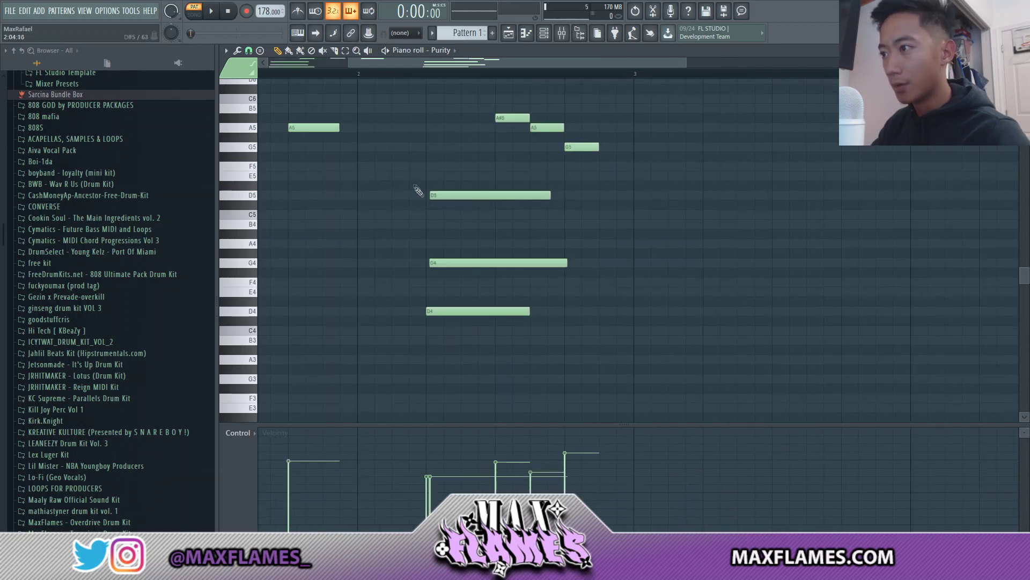
pyautogui.moveTo(408, 66); pyautogui.dragTo(304, 86)
pyautogui.scroll(3, 261, 244)
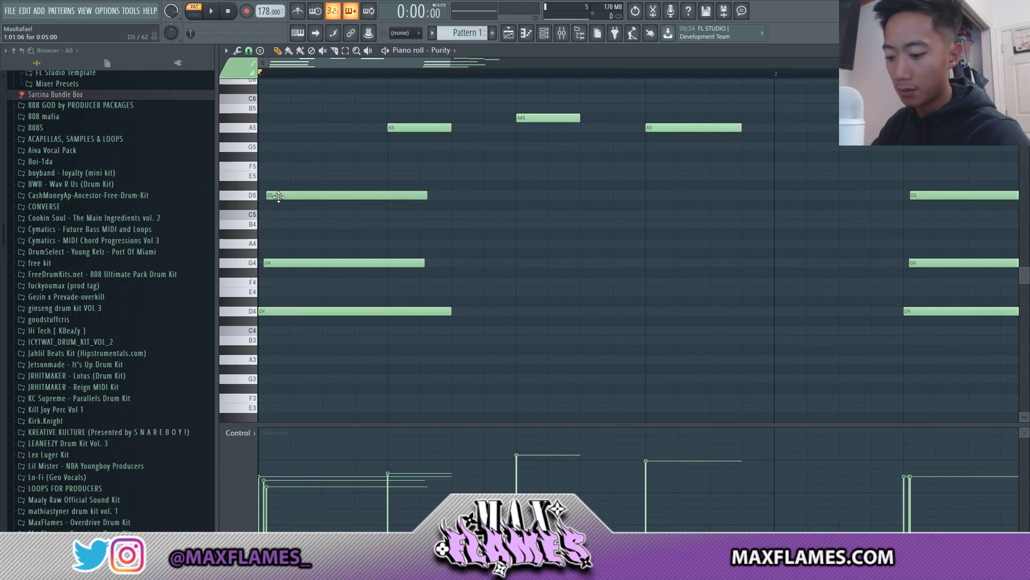
pyautogui.click(279, 198)
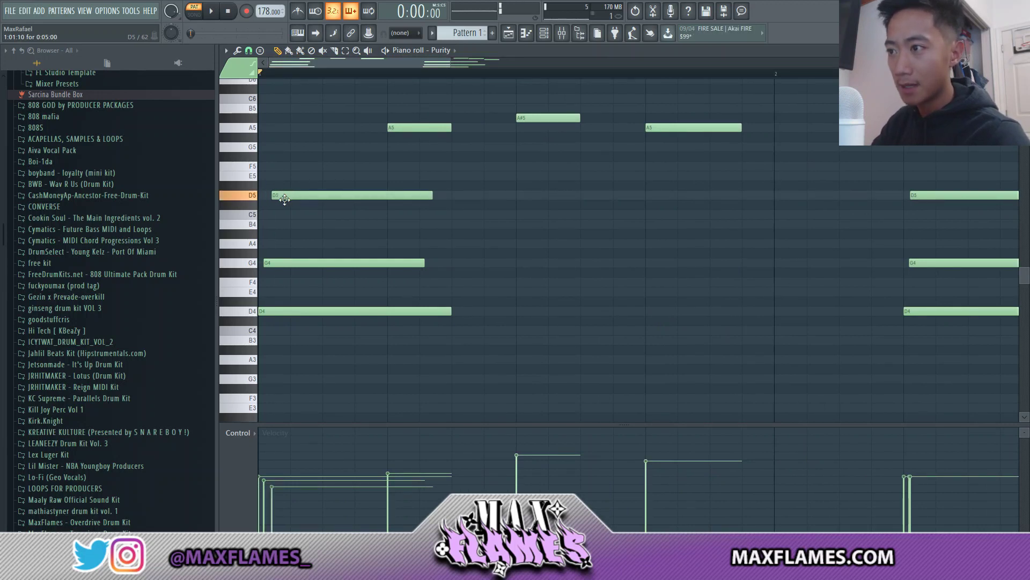
pyautogui.moveTo(279, 196); pyautogui.dragTo(276, 200)
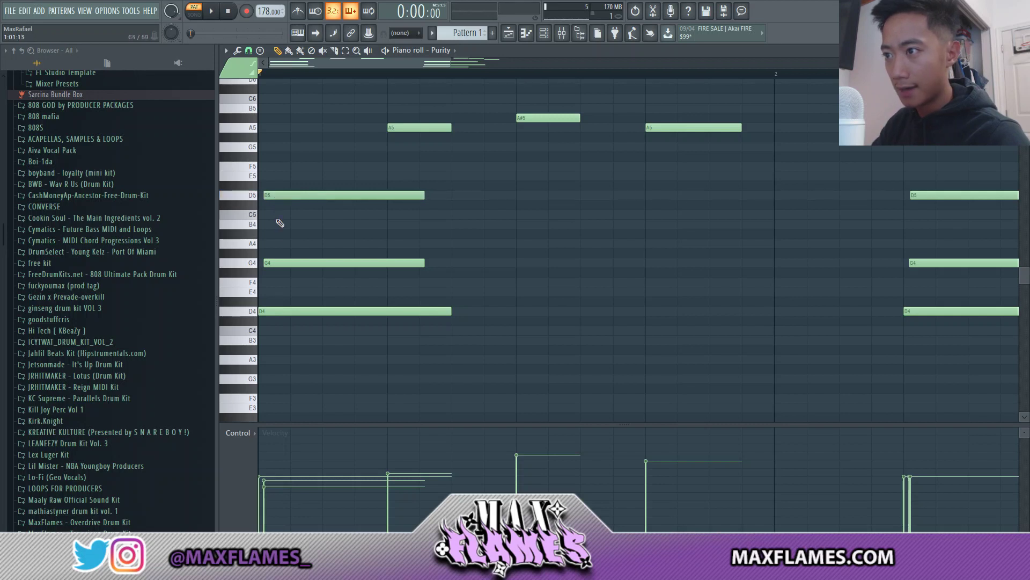
# Step: Duplicate the whole two-bar phrase into bars 3 and 4
pyautogui.scroll(-5, 287, 214)
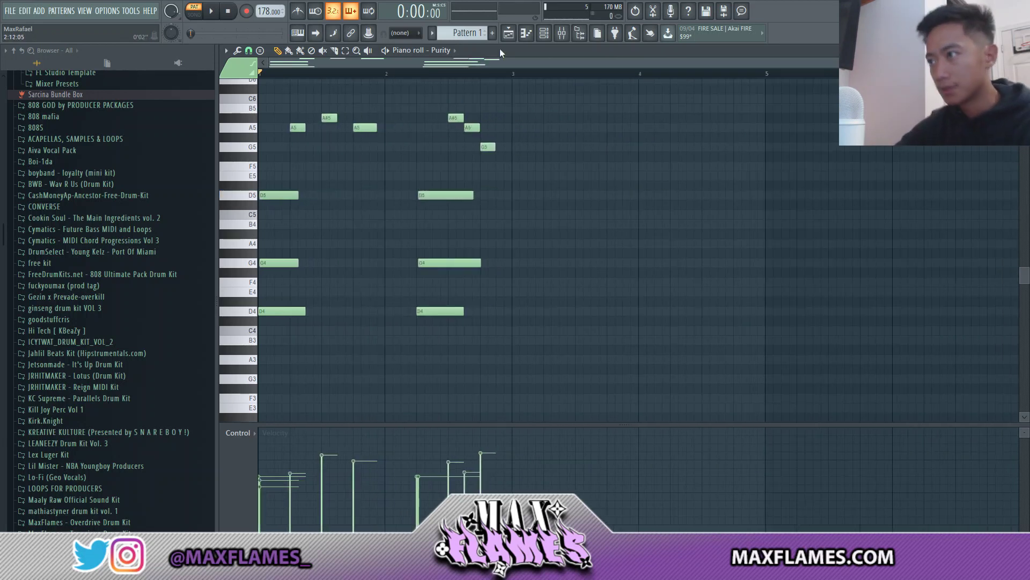
pyautogui.hotkey('ctrl', 'a')
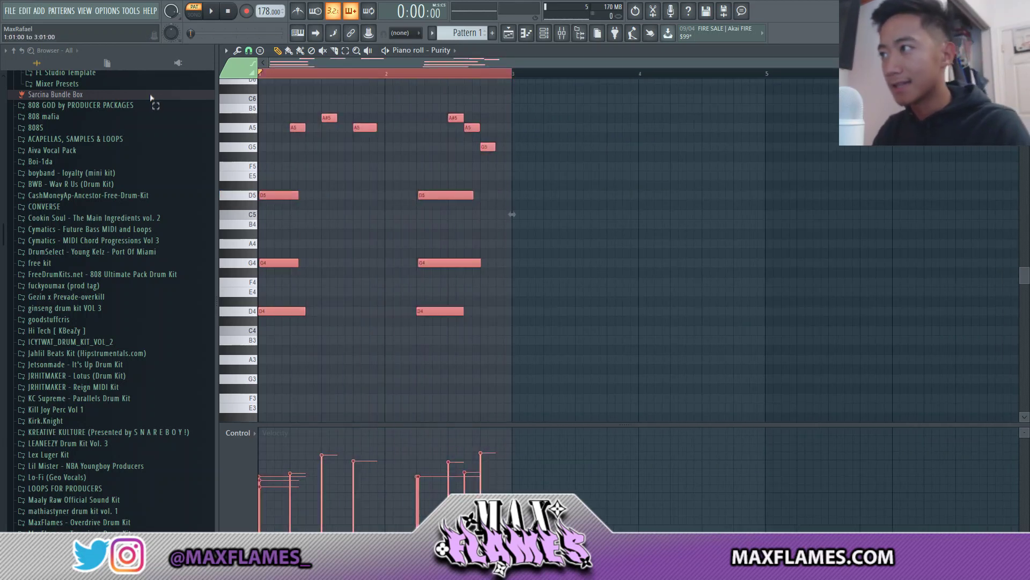
pyautogui.hotkey('ctrl', 'b')
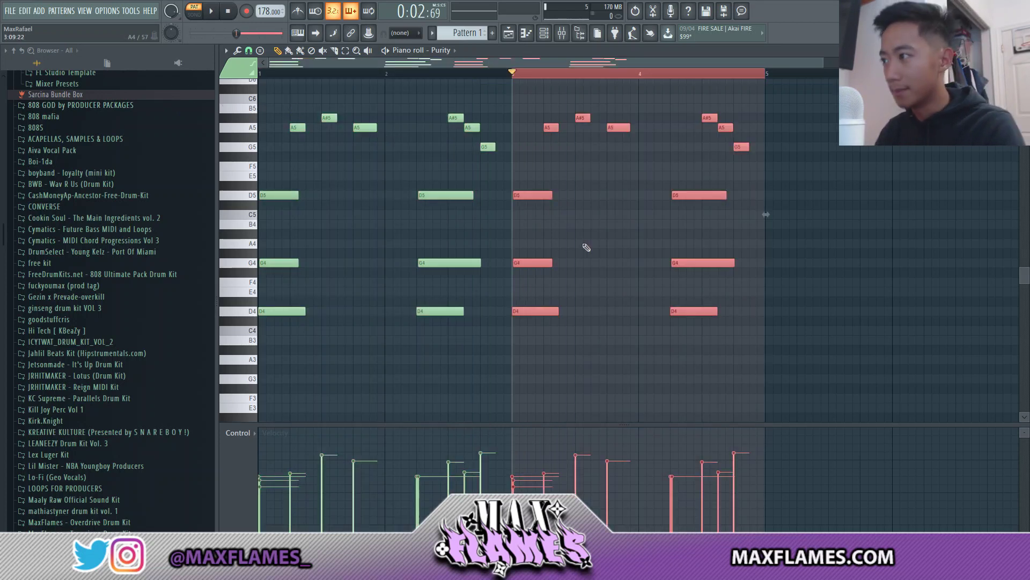
pyautogui.click(566, 246)
# Step: Add a C4 note after the last D4 at the end of bar 4 and play back the phrase
pyautogui.scroll(-2, 536, 236)
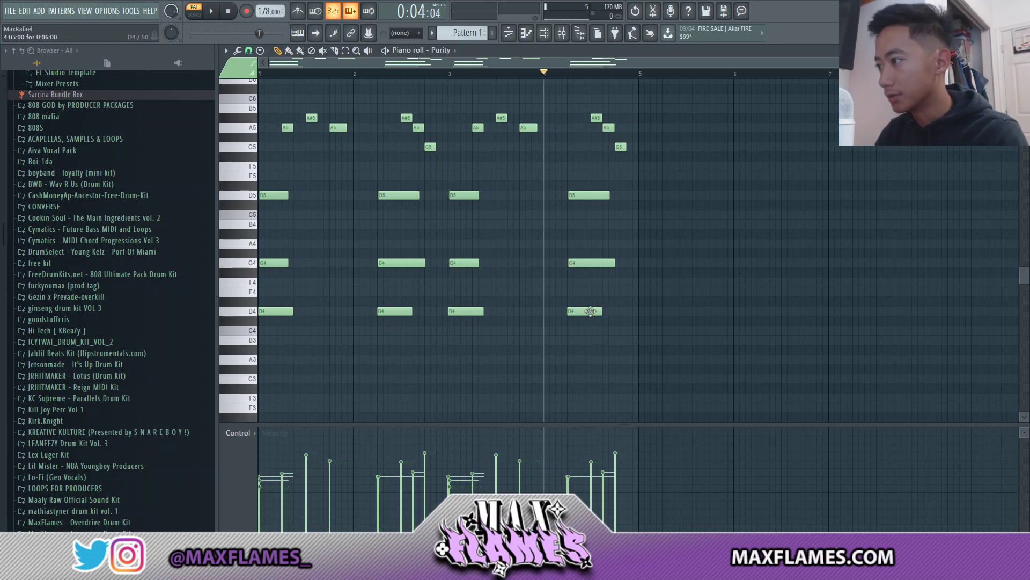
pyautogui.click(617, 321)
pyautogui.moveTo(630, 322); pyautogui.dragTo(624, 331)
pyautogui.press('space')
pyautogui.press('space')
pyautogui.press('space')
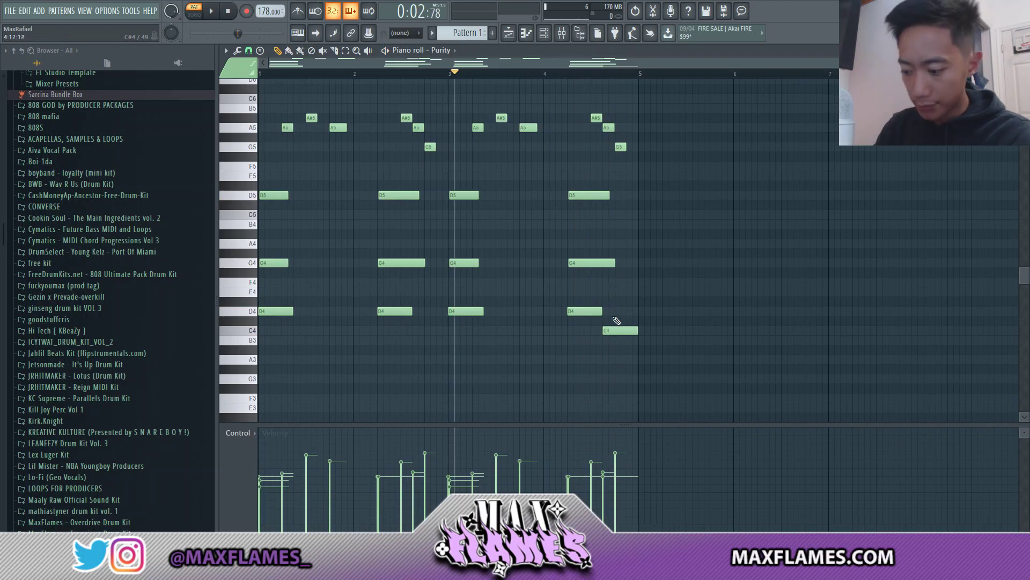
# Step: Duplicate the four-bar phrase into bars 5 to 8 and lower the copy's D4 notes to A#3
pyautogui.hotkey('ctrl', 'b')
pyautogui.scroll(-2, 706, 340)
pyautogui.keyDown('ctrl'); pyautogui.click(586, 359); pyautogui.keyUp('ctrl')
pyautogui.scroll(4, 523, 327)
pyautogui.scroll(-2, 527, 325)
pyautogui.moveTo(517, 299); pyautogui.dragTo(751, 325)
pyautogui.scroll(4, 542, 282)
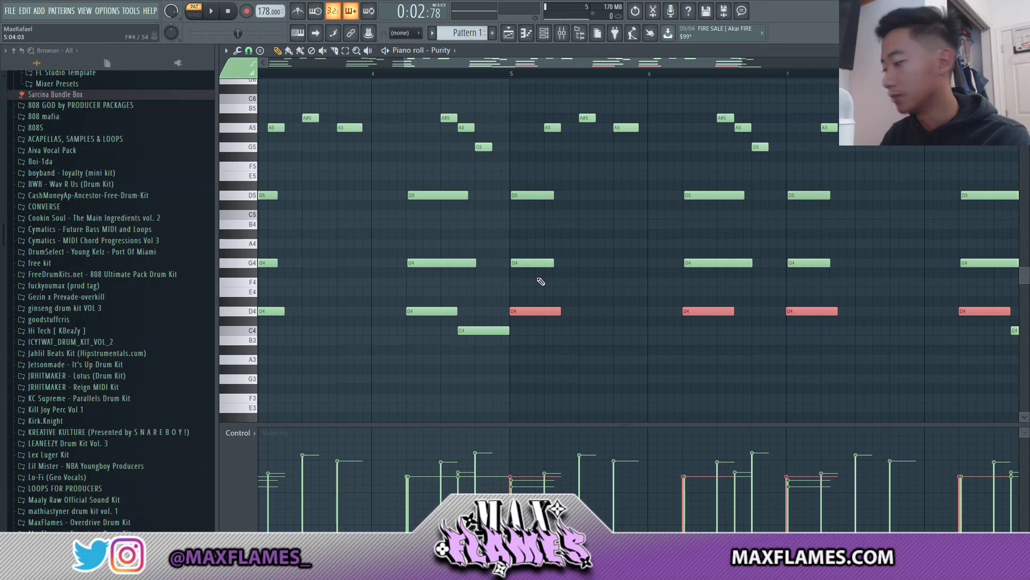
pyautogui.press('Down')
pyautogui.press('Down')
pyautogui.press('Down')
pyautogui.press('Down')
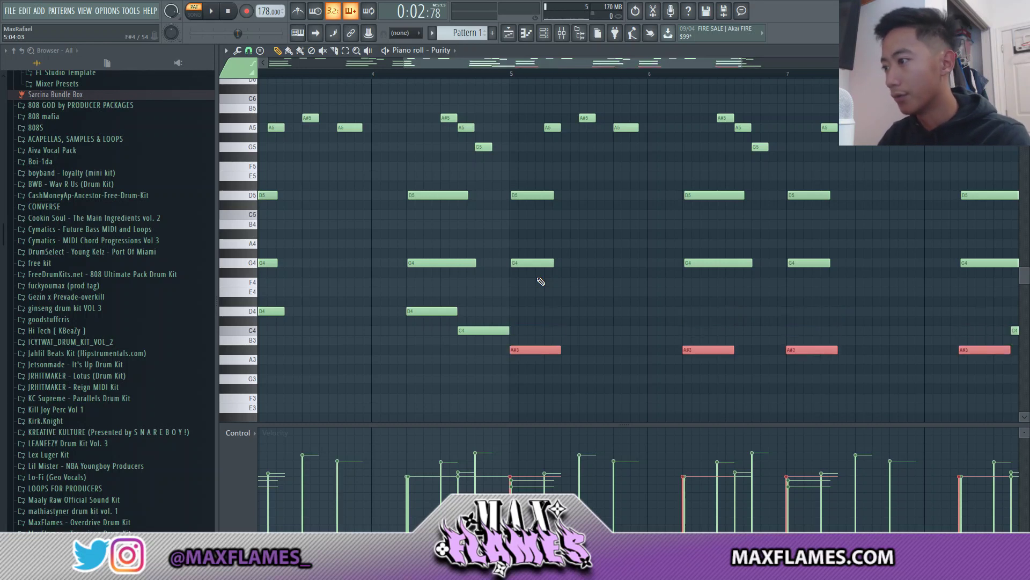
pyautogui.hotkey('ctrl', 'd')
# Step: Lower the D5 chord notes in bars 5 to 8 to A#4 and play back the pattern
pyautogui.scroll(-2, 504, 187)
pyautogui.moveTo(504, 183); pyautogui.dragTo(950, 220)
pyautogui.press('Down')
pyautogui.press('Down')
pyautogui.press('Down')
pyautogui.press('Down')
pyautogui.press('space')
pyautogui.hotkey('ctrl', 'd')
# Step: Lower the G4 chord notes in bars 5 to 8 to F4 while listening to the pattern
pyautogui.moveTo(507, 249); pyautogui.dragTo(909, 259)
pyautogui.press('Down')
pyautogui.press('Down')
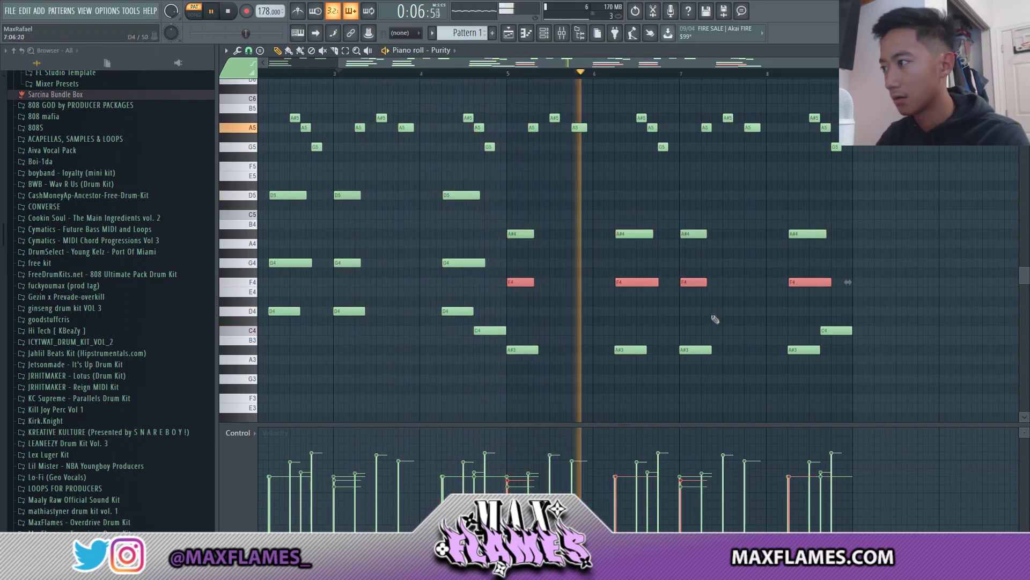
pyautogui.hotkey('ctrl', 'd')
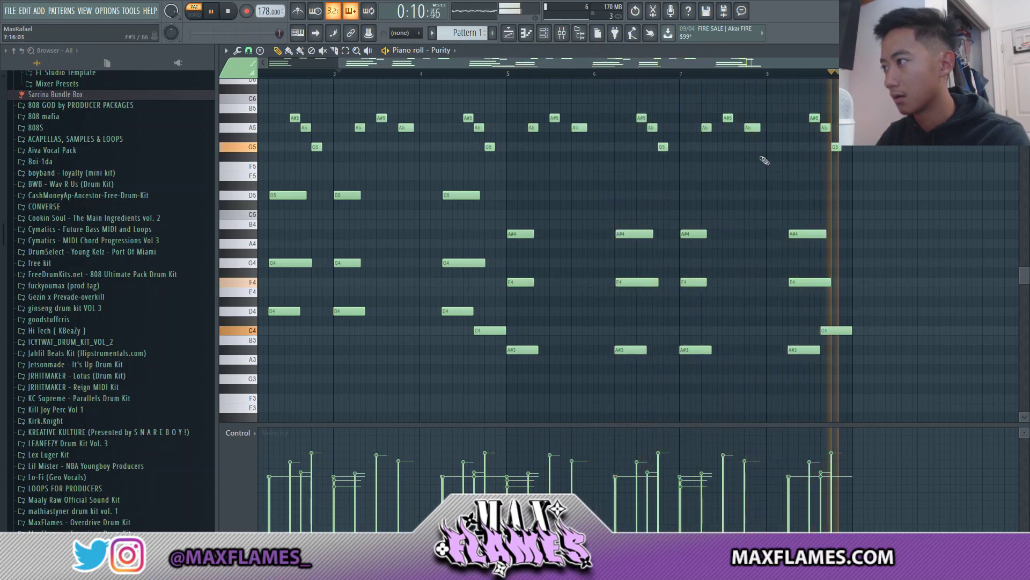
pyautogui.scroll(-2, 552, 204)
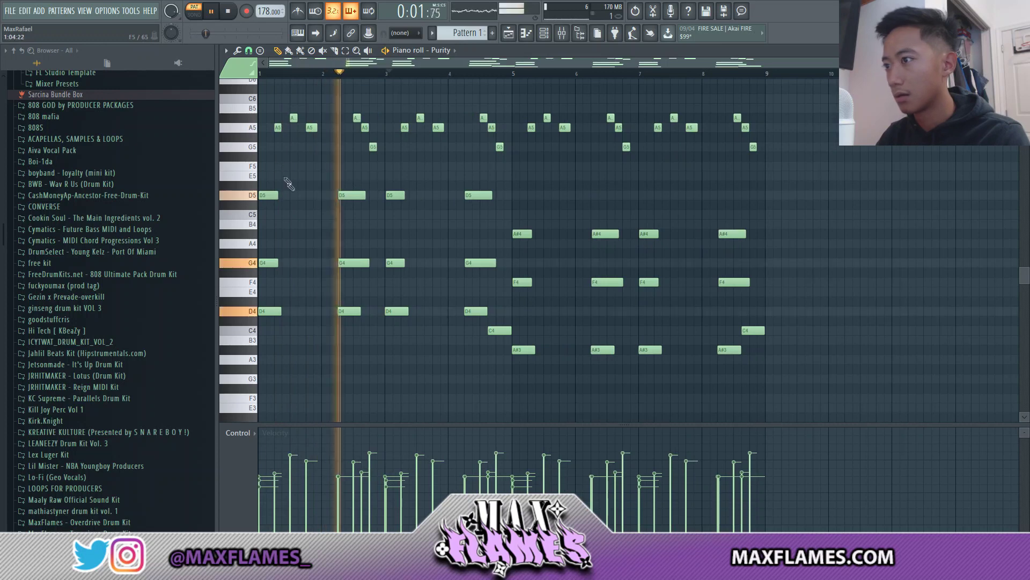
pyautogui.scroll(2, 288, 223)
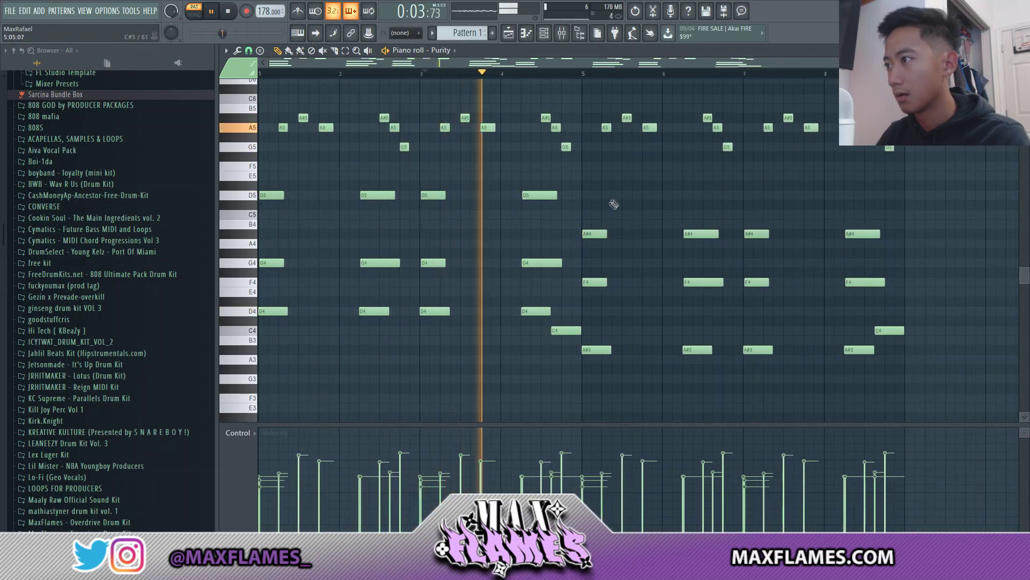
# Step: Raise the opening A5 melody notes of bars 5 and 7 and the last G5 note in bar 8 to C6, and replay the pattern
pyautogui.press('space')
pyautogui.scroll(-2, 537, 252)
pyautogui.scroll(2, 531, 279)
pyautogui.scroll(-2, 594, 257)
pyautogui.press('space')
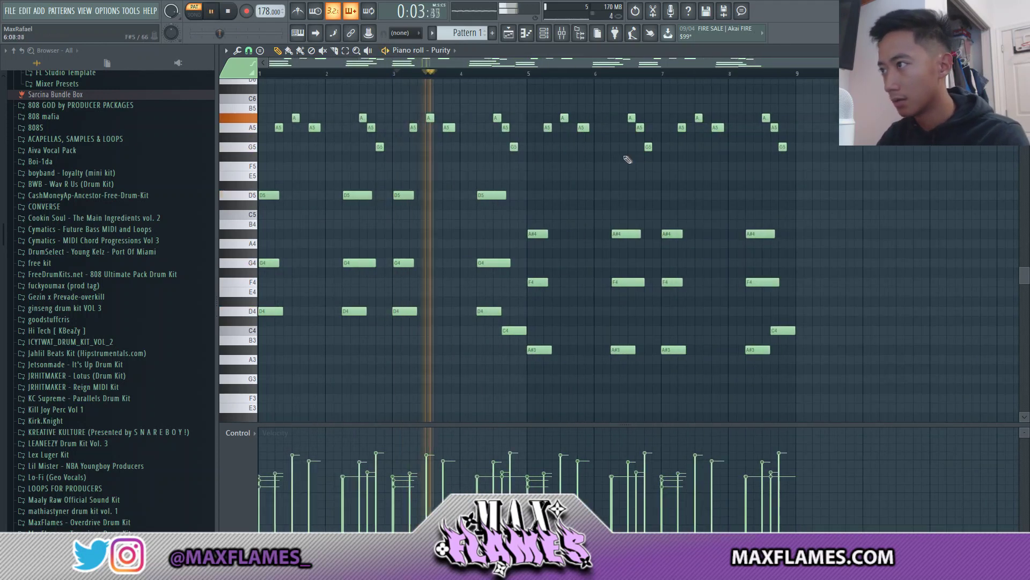
pyautogui.scroll(2, 590, 166)
pyautogui.press('space')
pyautogui.press('space')
pyautogui.moveTo(547, 186); pyautogui.dragTo(547, 156)
pyautogui.moveTo(681, 186); pyautogui.dragTo(681, 156)
pyautogui.moveTo(783, 204); pyautogui.dragTo(782, 156)
pyautogui.scroll(-1, 799, 228)
pyautogui.press('space')
pyautogui.click(261, 74)
pyautogui.press('space')
# Step: Add G3 notes beneath the chords in bars 1 to 4 and F3 notes beneath the chords in bars 5 to 8
pyautogui.press('space')
pyautogui.moveTo(262, 320)
pyautogui.mouseDown()
pyautogui.moveTo(262, 296)
pyautogui.moveTo(262, 315)
pyautogui.mouseUp()
pyautogui.press('space')
pyautogui.scroll(-3, 483, 376)
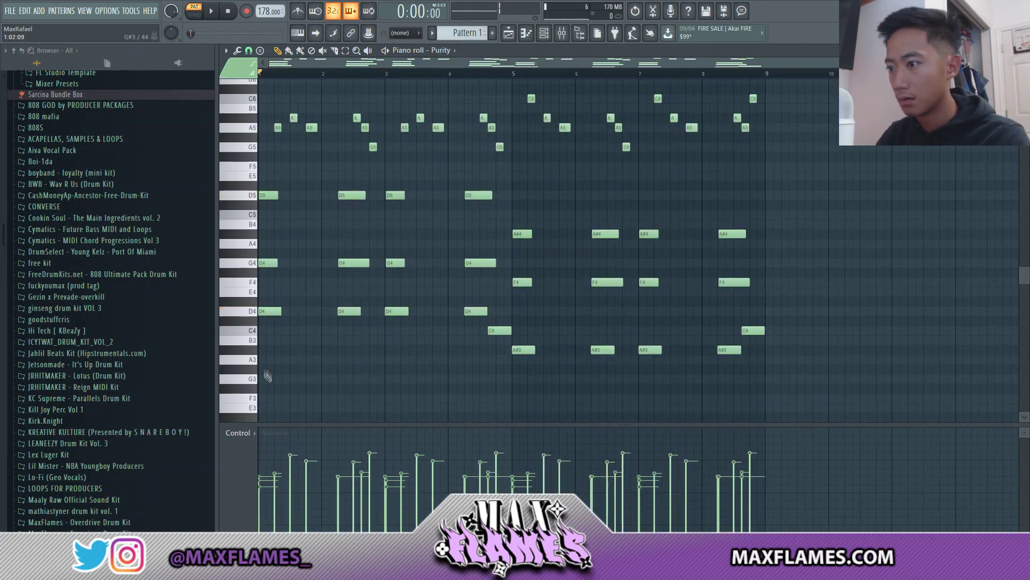
pyautogui.scroll(-3, 470, 294)
pyautogui.click(515, 311)
pyautogui.click(594, 312)
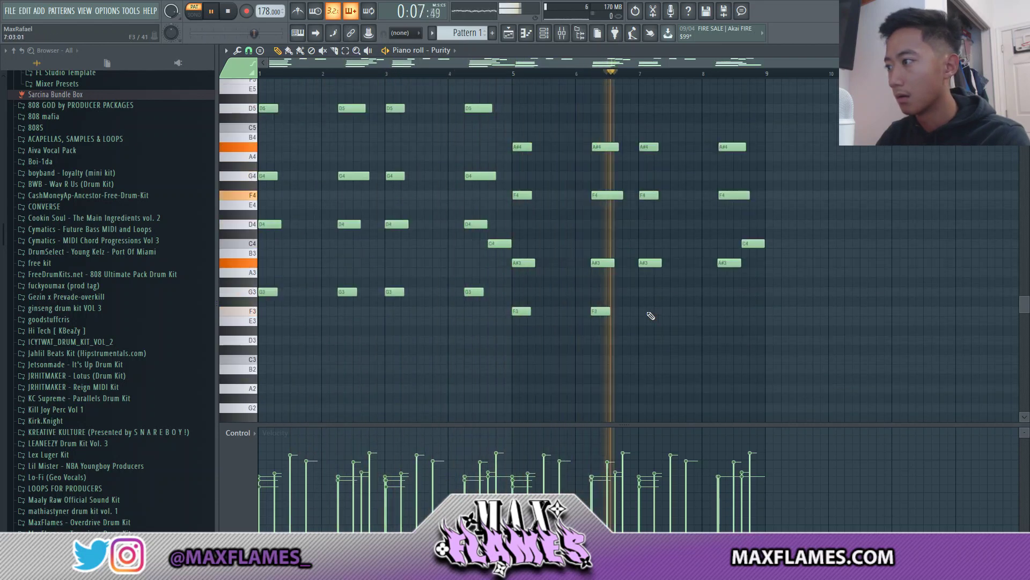
pyautogui.click(642, 312)
pyautogui.click(720, 311)
pyautogui.press('space')
# Step: Raise bar 4's last melody note to C6, transpose the whole pattern up 15 semitones and play it back
pyautogui.scroll(3, 411, 290)
pyautogui.scroll(-4, 547, 152)
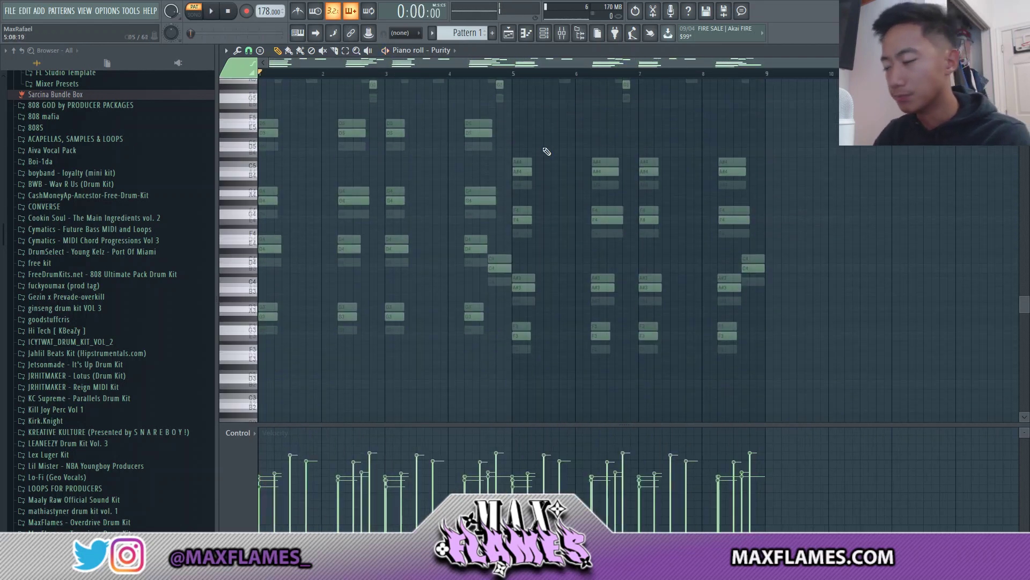
pyautogui.scroll(3, 358, 279)
pyautogui.scroll(3, 349, 236)
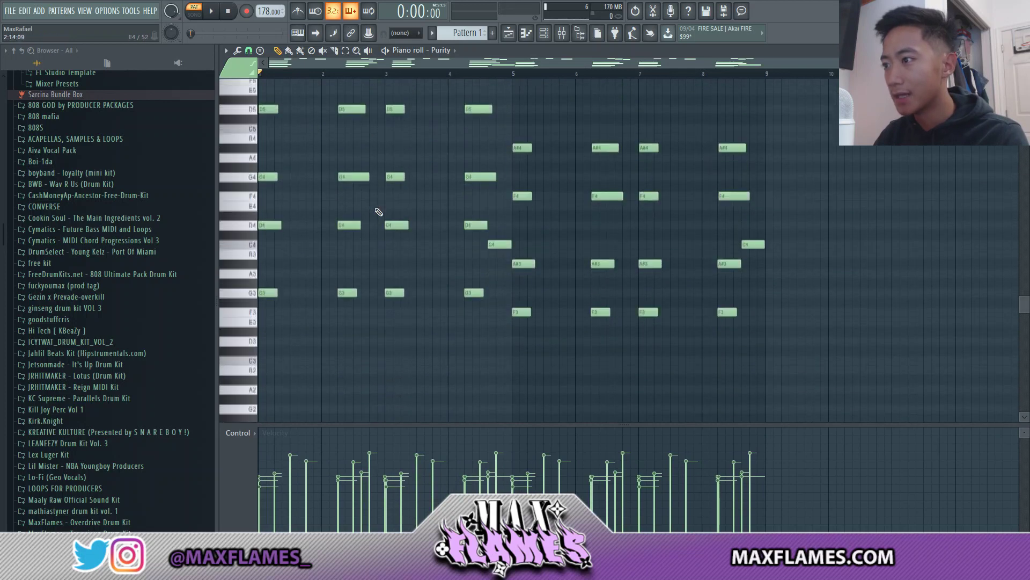
pyautogui.scroll(1, 658, 221)
pyautogui.scroll(-1, 652, 233)
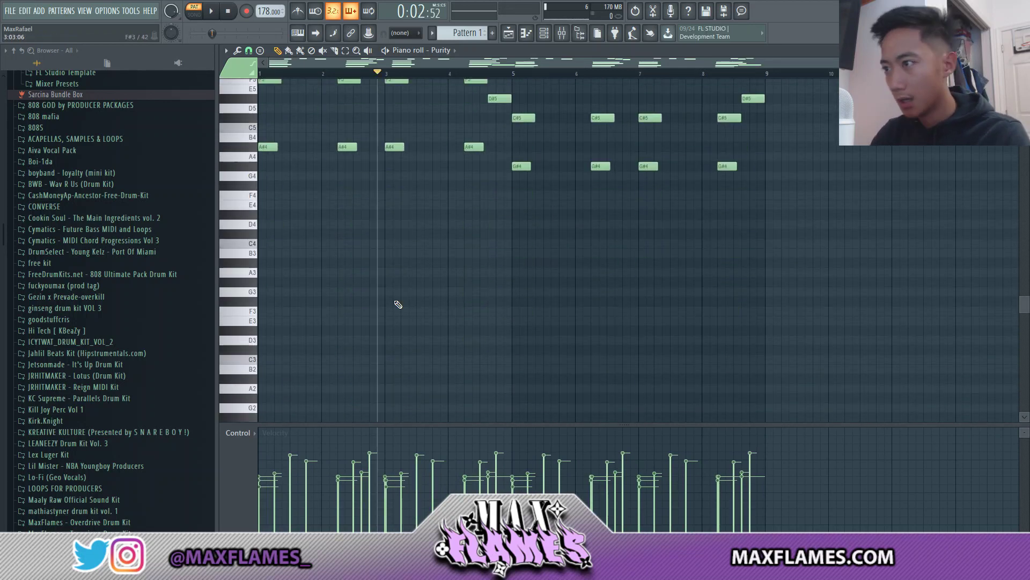
pyautogui.scroll(4, 406, 309)
pyautogui.scroll(4, 406, 310)
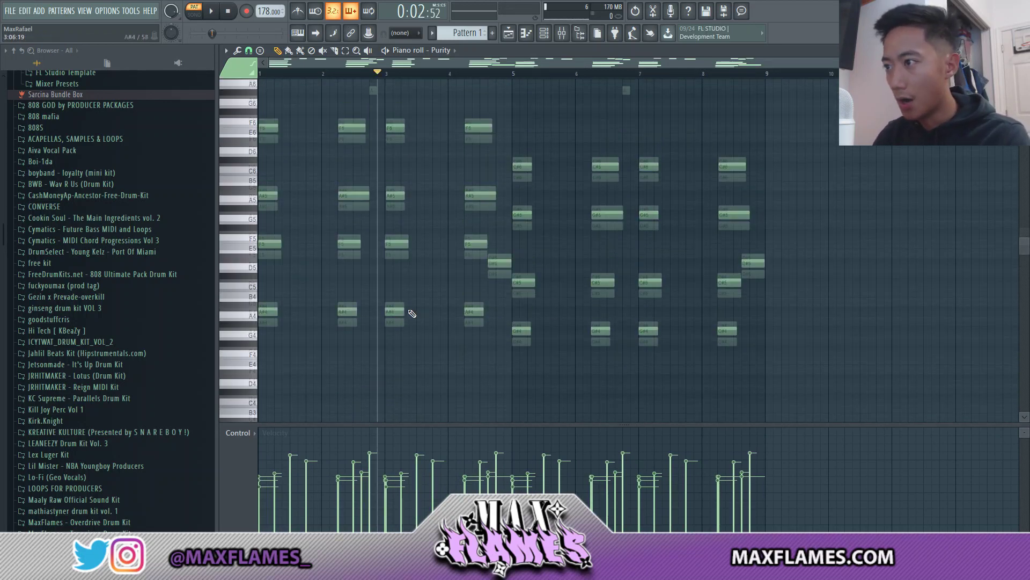
pyautogui.press('space')
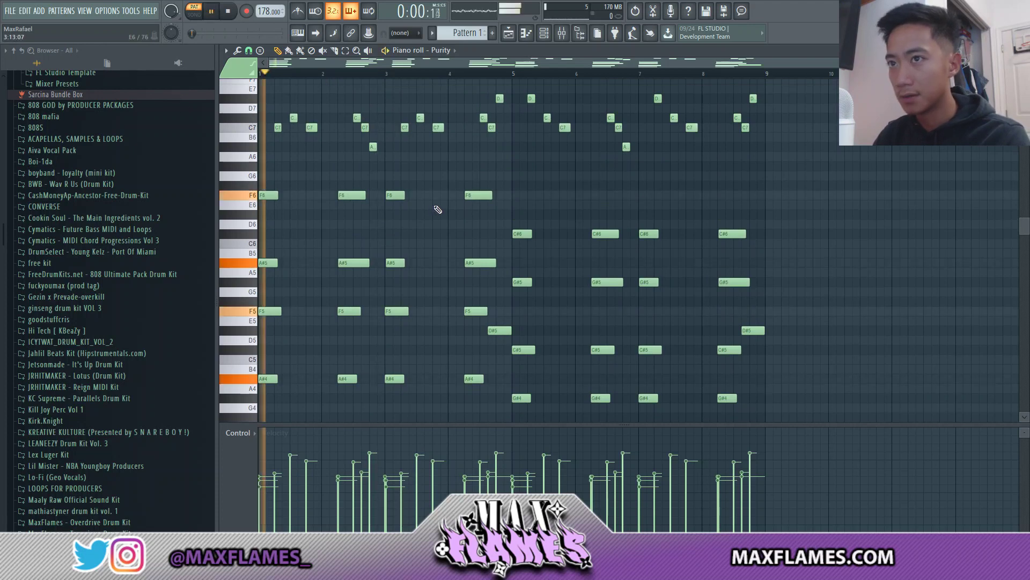
# Step: Audition Purity piano presets including Stage Power, Chorus Hall, Choir EP and Heart Layer, and load Layer for Ballad
pyautogui.click(545, 34)
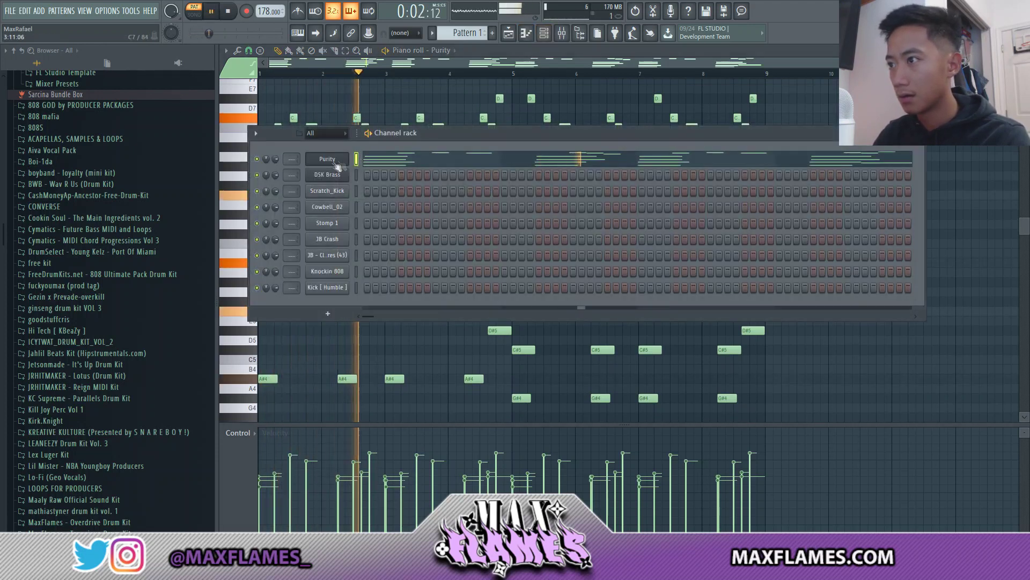
pyautogui.click(334, 161)
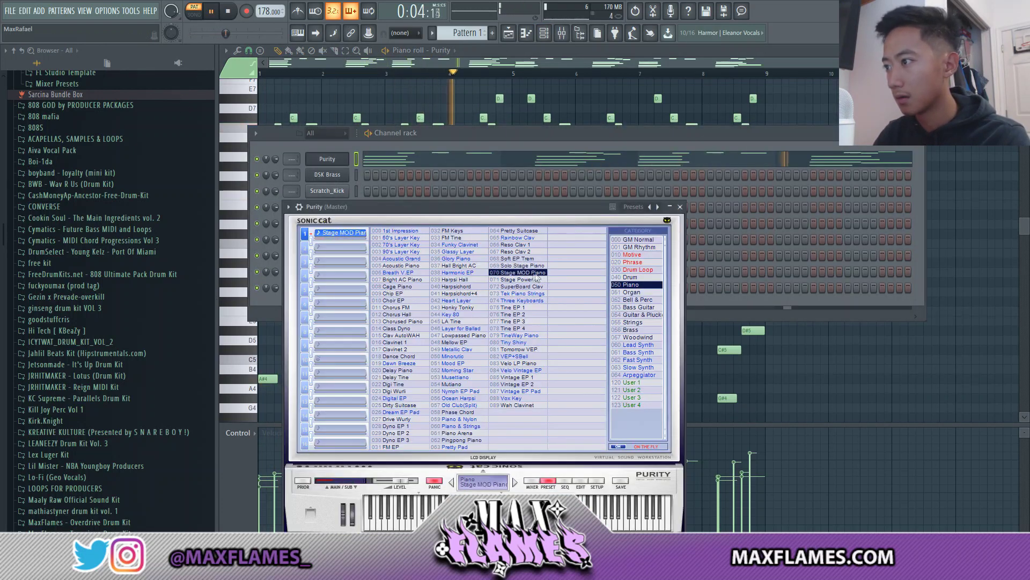
pyautogui.click(514, 280)
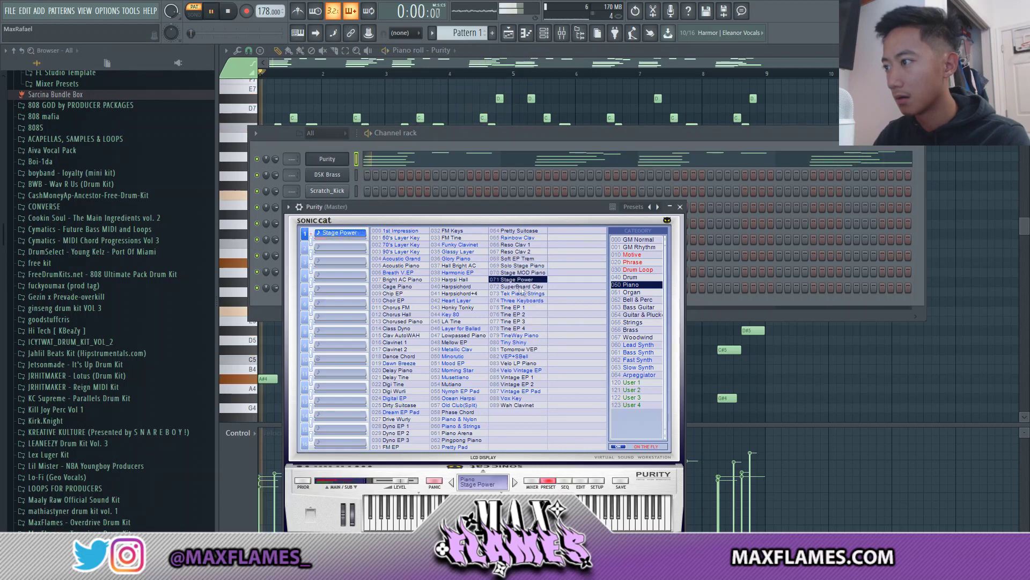
pyautogui.click(400, 314)
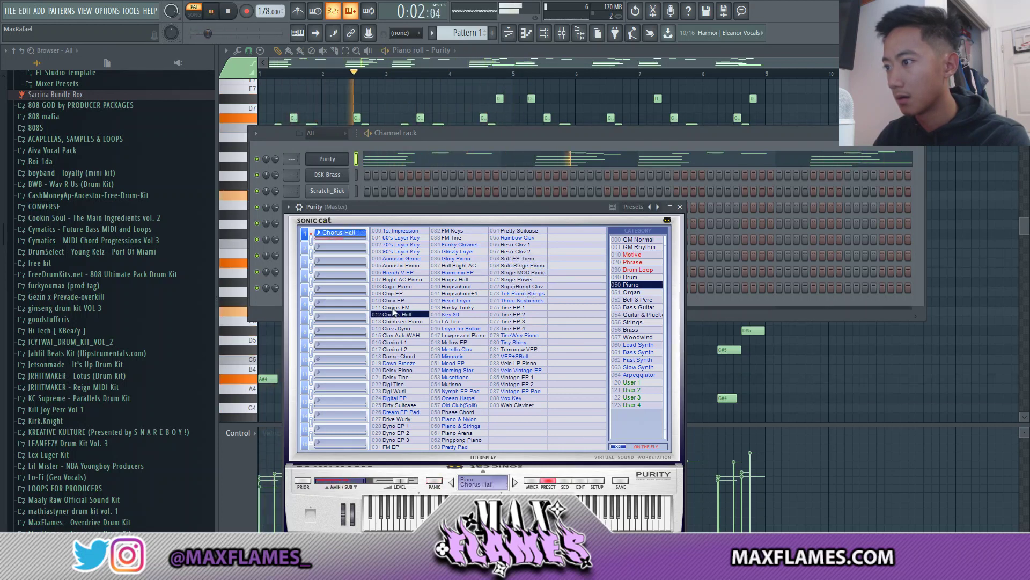
pyautogui.click(394, 301)
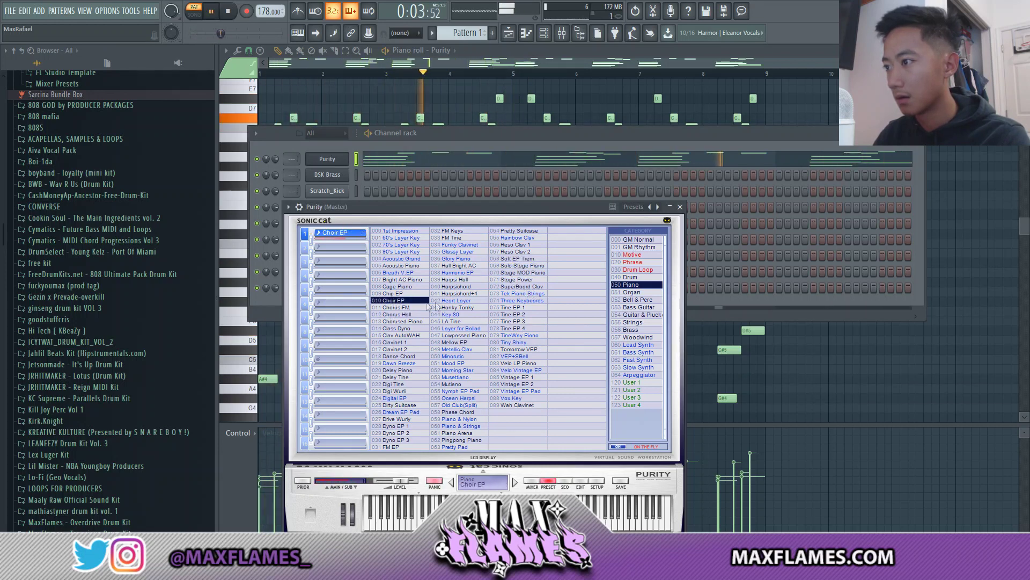
pyautogui.click(456, 302)
pyautogui.click(455, 329)
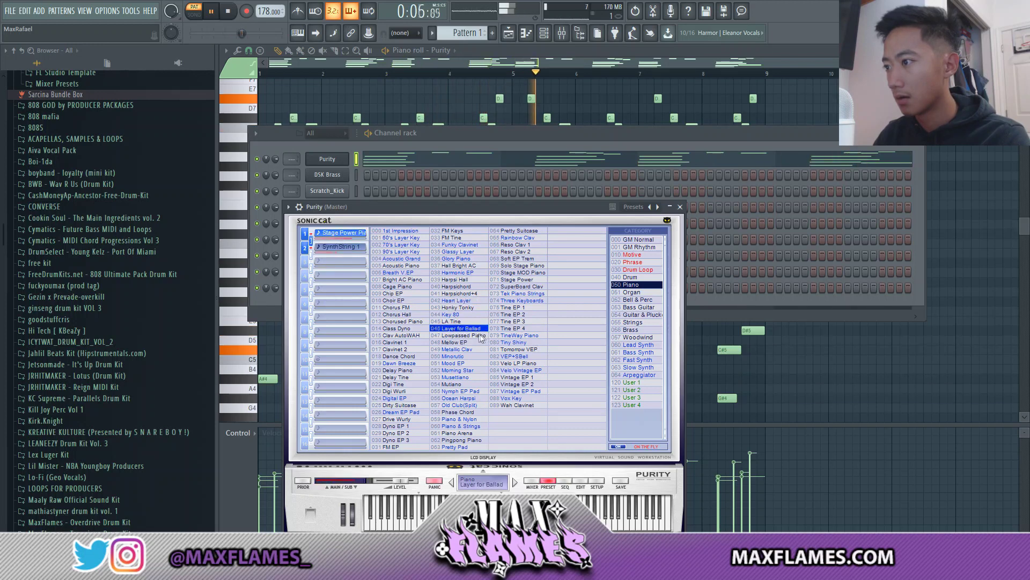
pyautogui.click(478, 335)
pyautogui.click(476, 329)
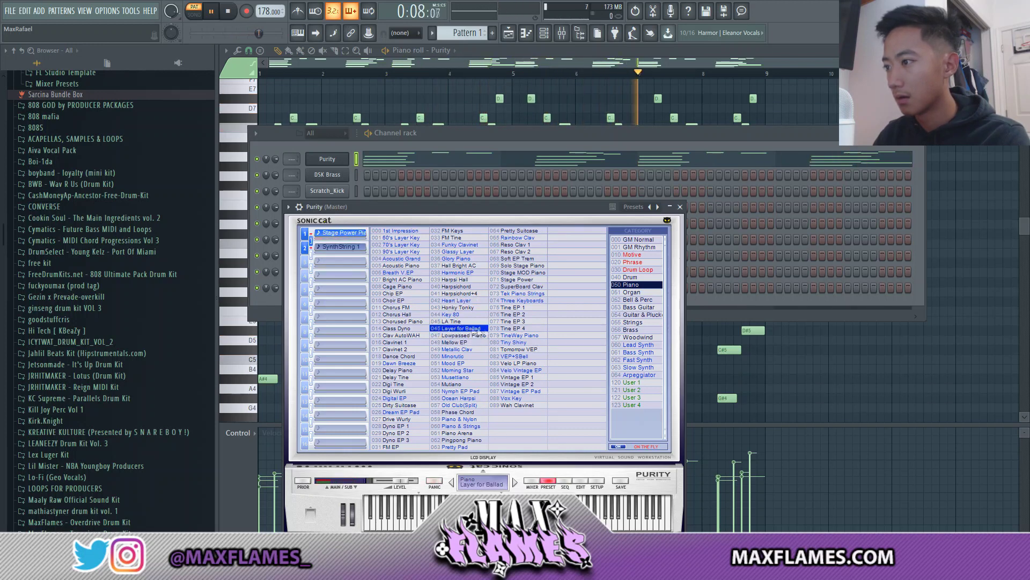
# Step: Transpose the whole Purity pattern down three semitones and stop playback
pyautogui.press('F7')
pyautogui.scroll(-1, 628, 292)
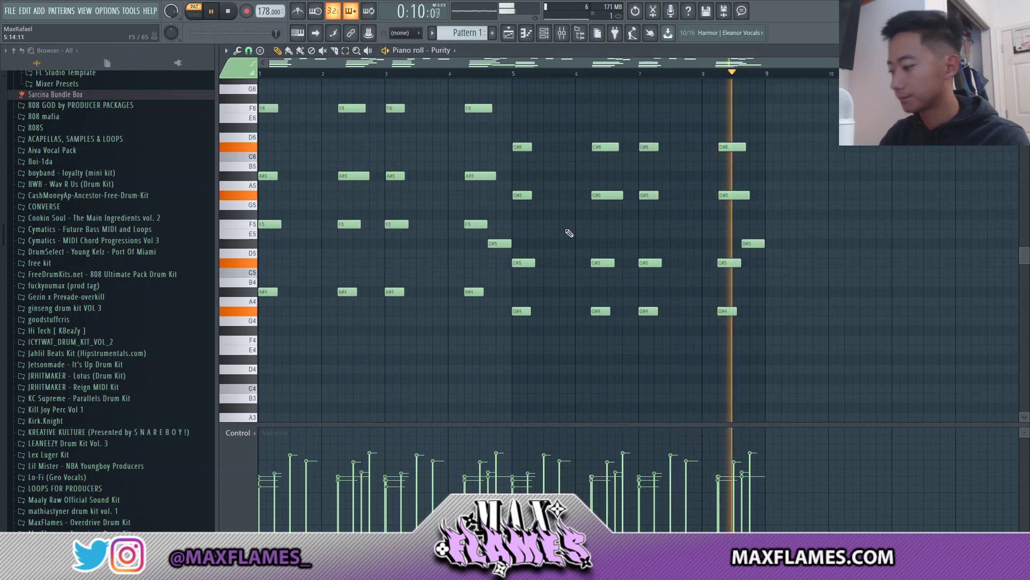
pyautogui.scroll(2, 570, 230)
pyautogui.press('space')
# Step: Show the DSK Brass instrument with its Brass Shot patches and open its channel in the piano roll
pyautogui.press('F6')
pyautogui.click(322, 177)
pyautogui.moveTo(464, 212); pyautogui.dragTo(484, 167)
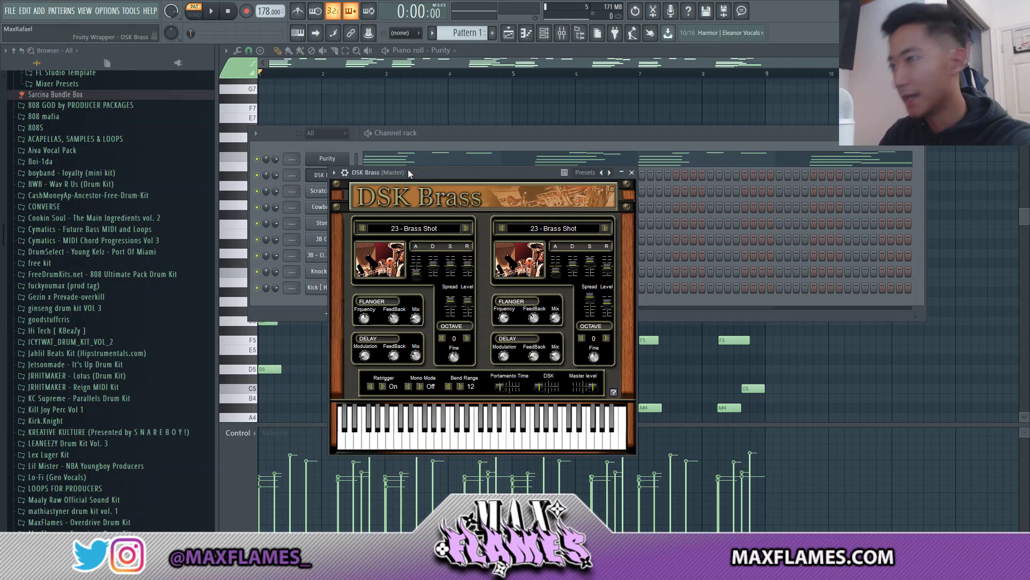
pyautogui.rightClick(339, 177)
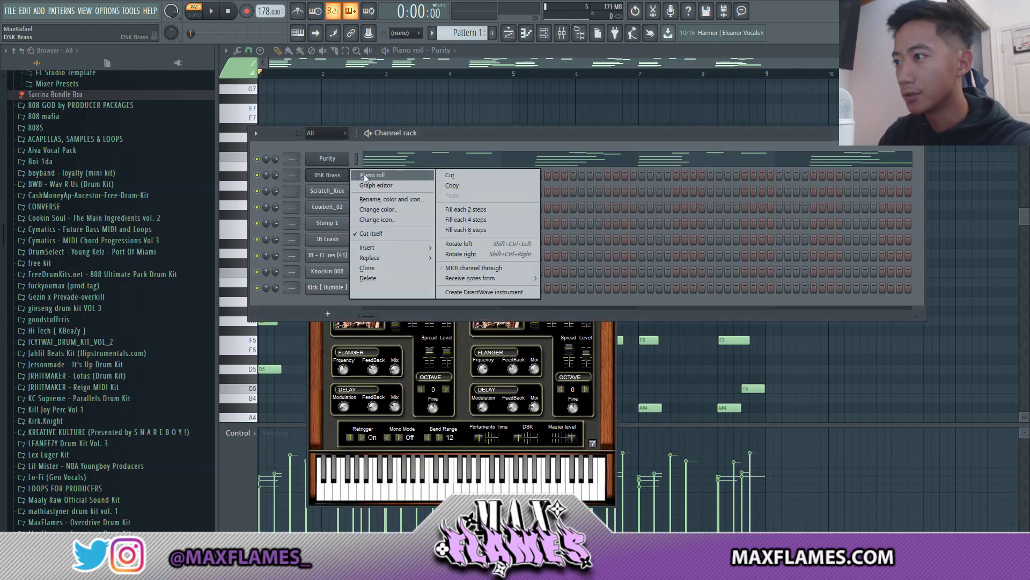
pyautogui.click(364, 175)
# Step: Place short DSK Brass notes at the starts of bars 1, 3, 5 and 7, plus two late hits each in bars 4 and 8
pyautogui.scroll(3, 485, 152)
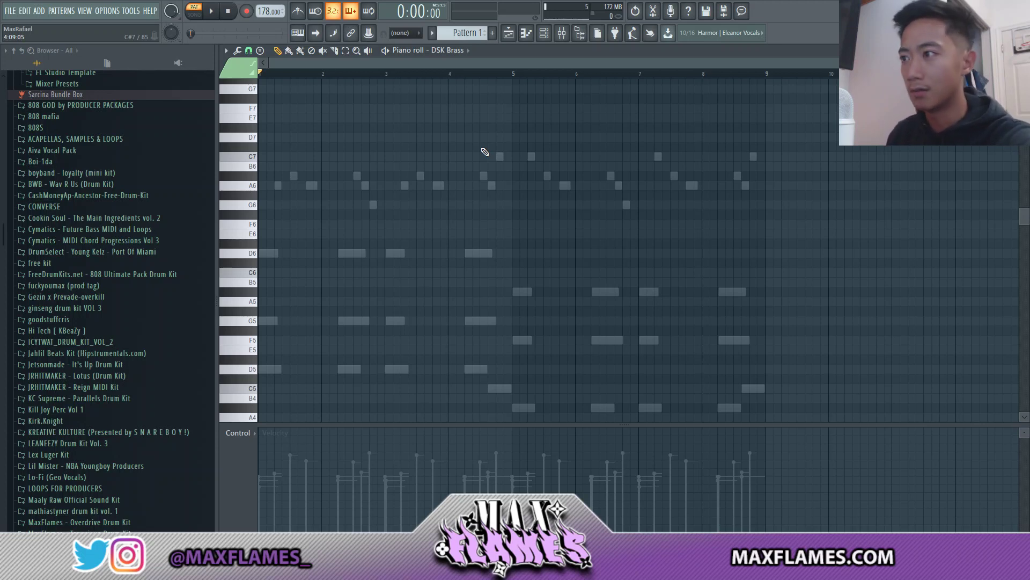
pyautogui.scroll(-6, 513, 167)
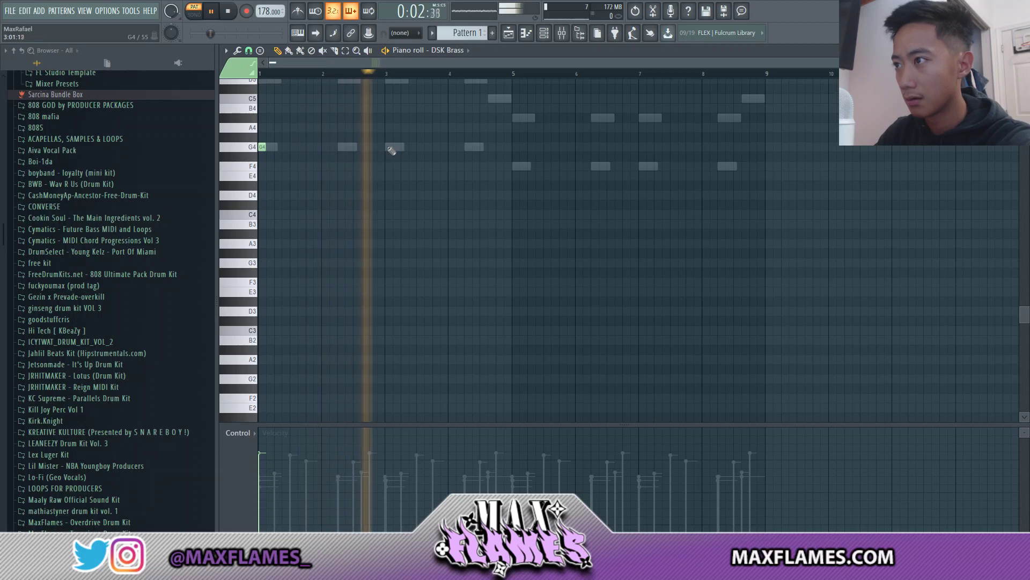
pyautogui.click(388, 148)
pyautogui.scroll(2, 436, 177)
pyautogui.click(491, 205)
pyautogui.press('space')
pyautogui.press('space')
pyautogui.click(506, 243)
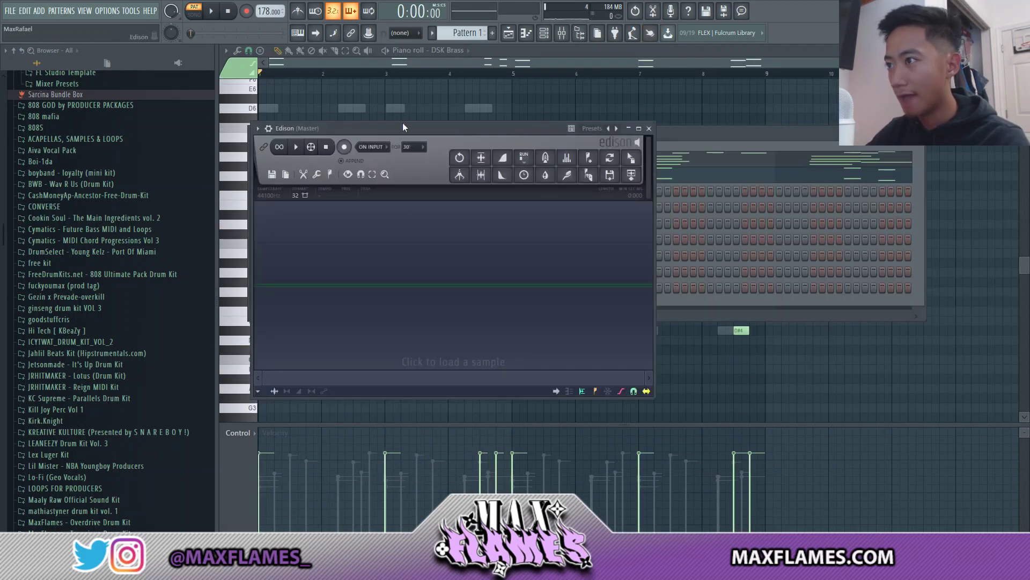
# Step: Mute the Purity channel and record the brass pattern into Edison
pyautogui.moveTo(404, 127); pyautogui.dragTo(558, 97)
pyautogui.click(260, 162)
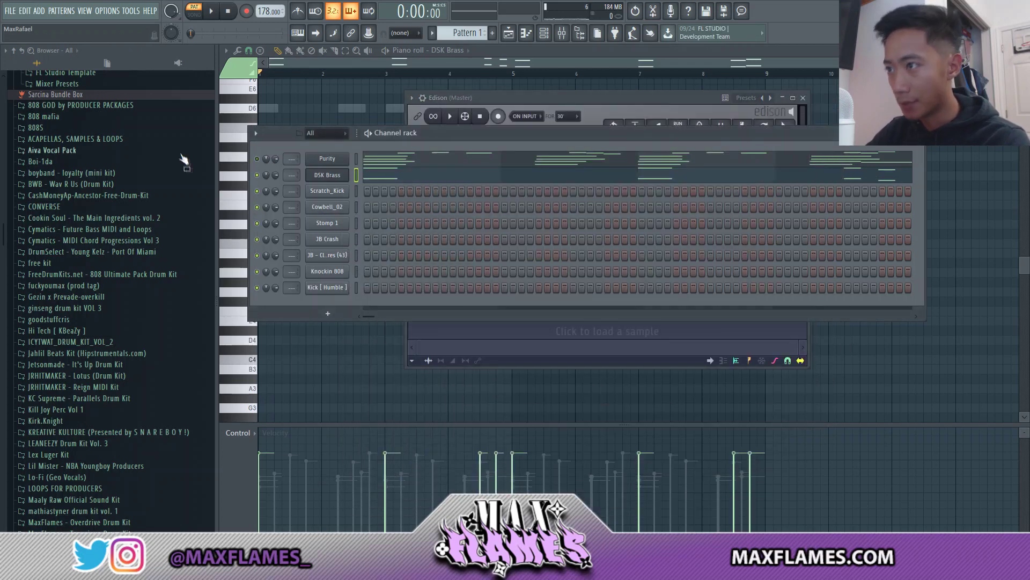
pyautogui.moveTo(480, 130); pyautogui.dragTo(478, 131)
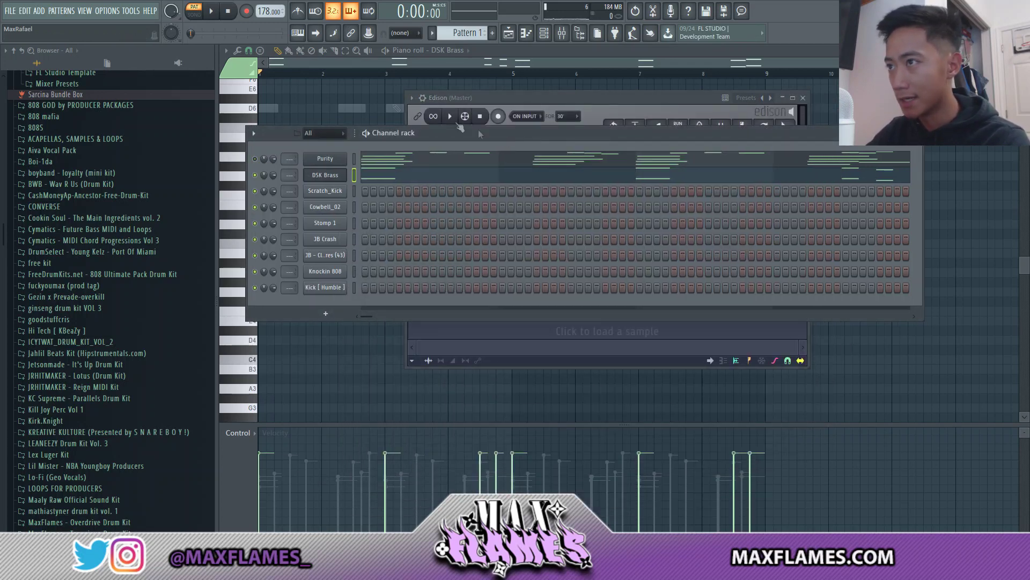
pyautogui.click(522, 125)
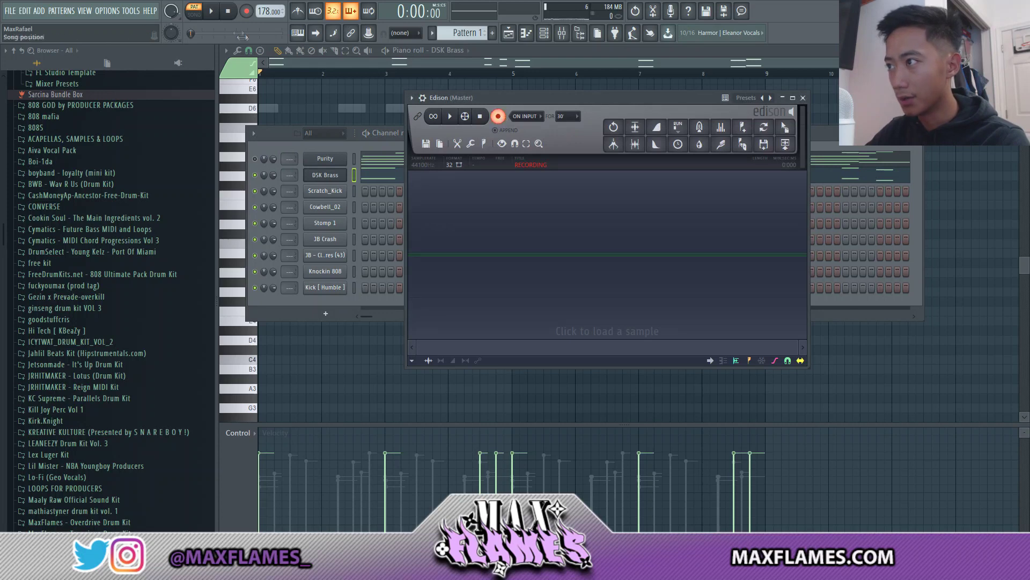
pyautogui.click(211, 12)
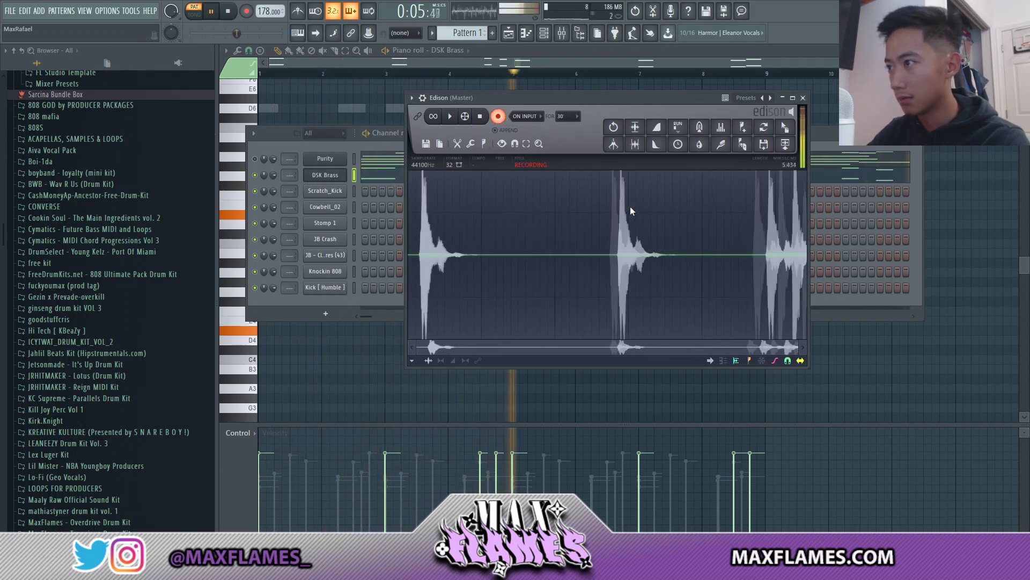
pyautogui.click(230, 11)
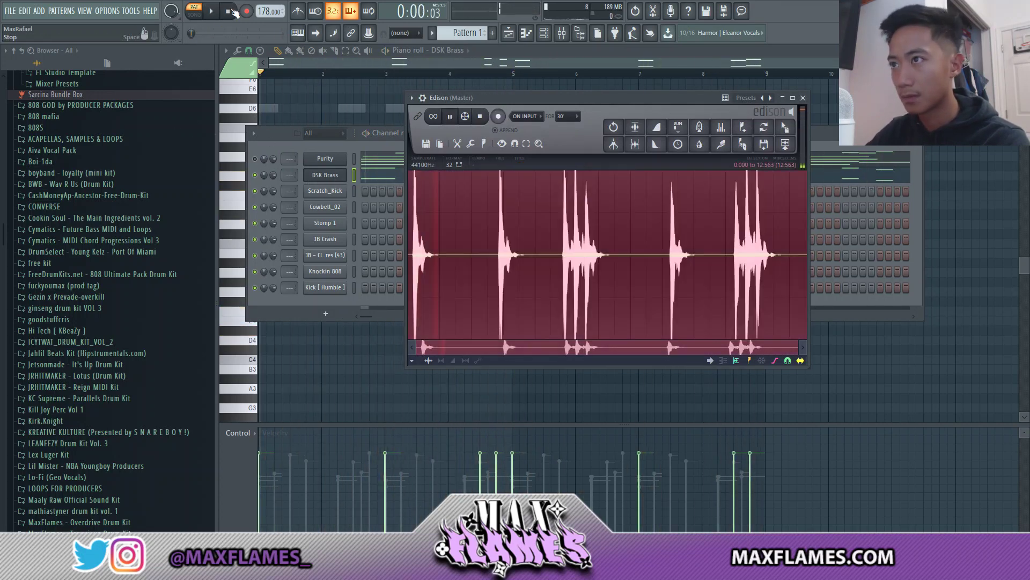
# Step: Set the brass recording to a synced tempo of 178 BPM in its sample properties and trim its side noise
pyautogui.click(440, 145)
pyautogui.click(465, 161)
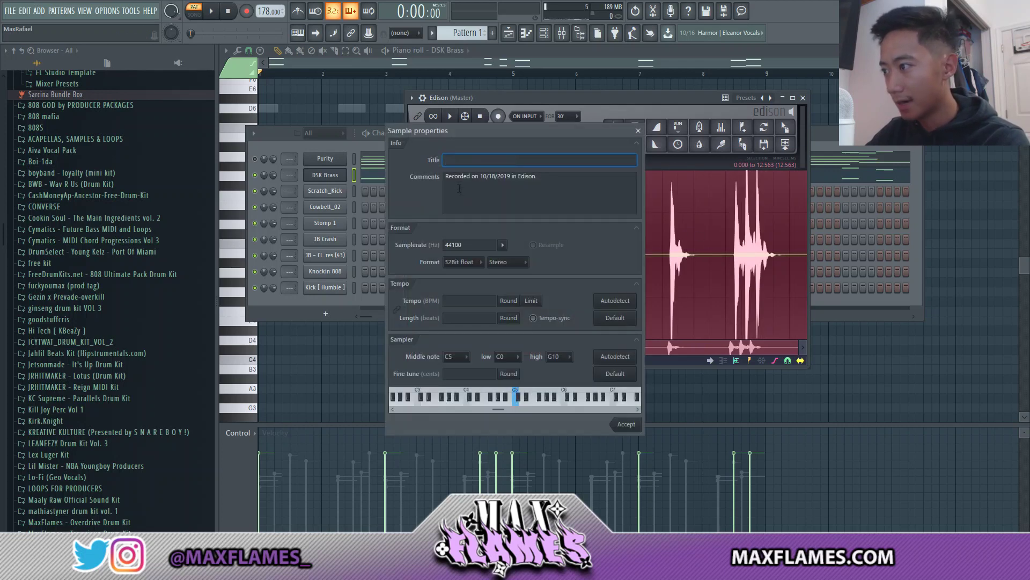
pyautogui.click(626, 425)
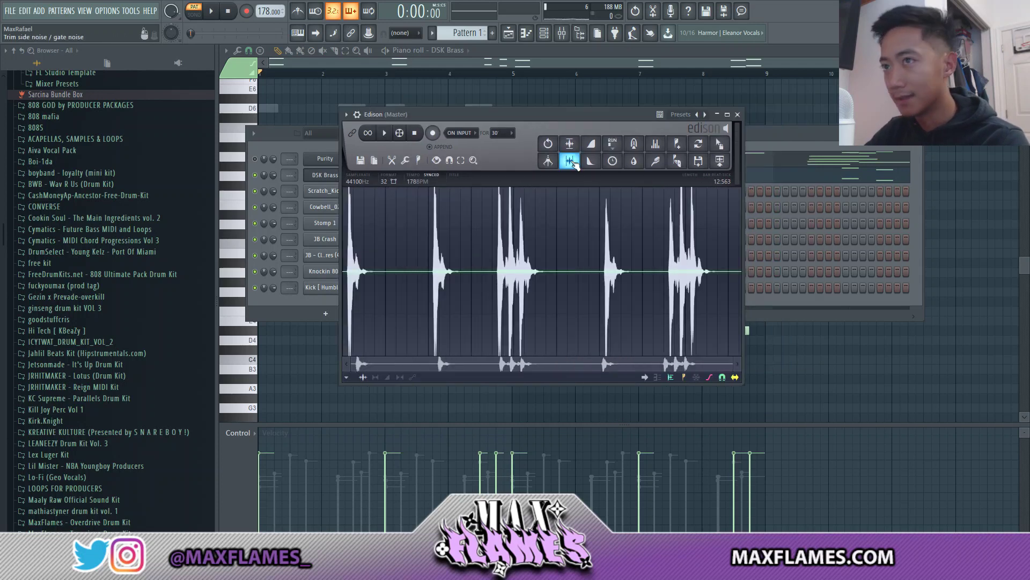
pyautogui.click(570, 161)
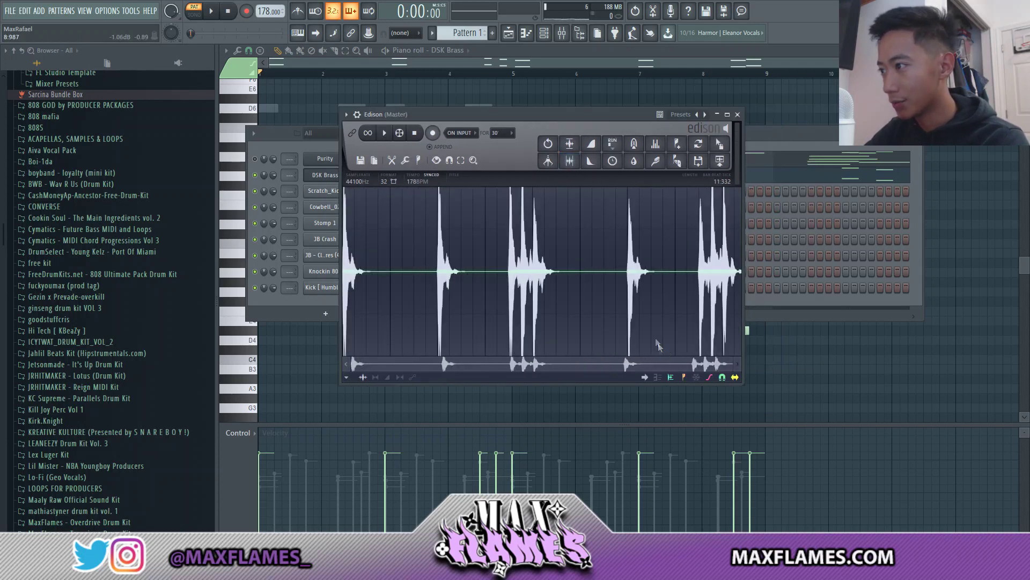
# Step: Delete the final brass hit, from 10:786 to 11:332, out of the recording and open the playlist
pyautogui.scroll(2, 706, 239)
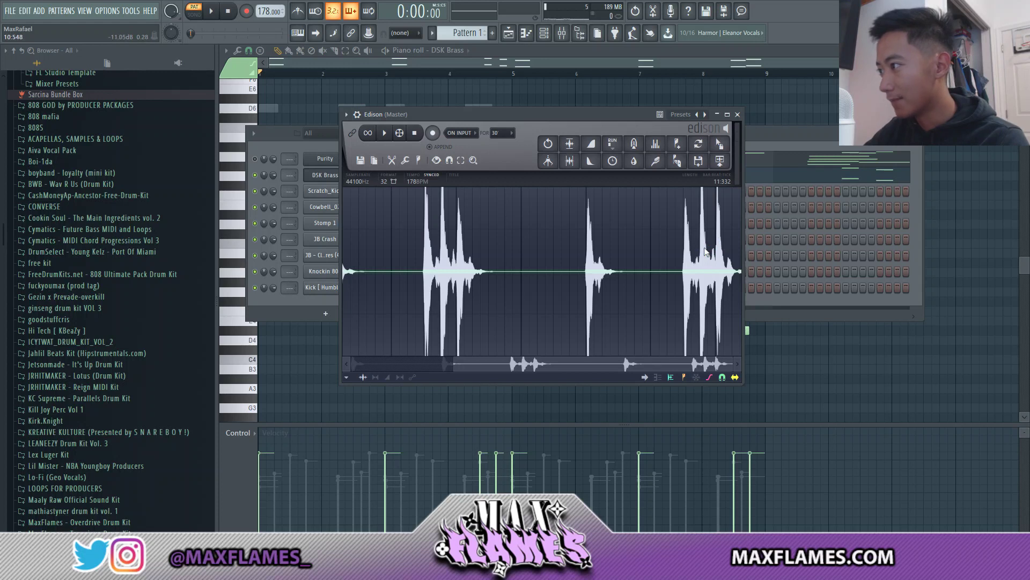
pyautogui.scroll(3, 719, 252)
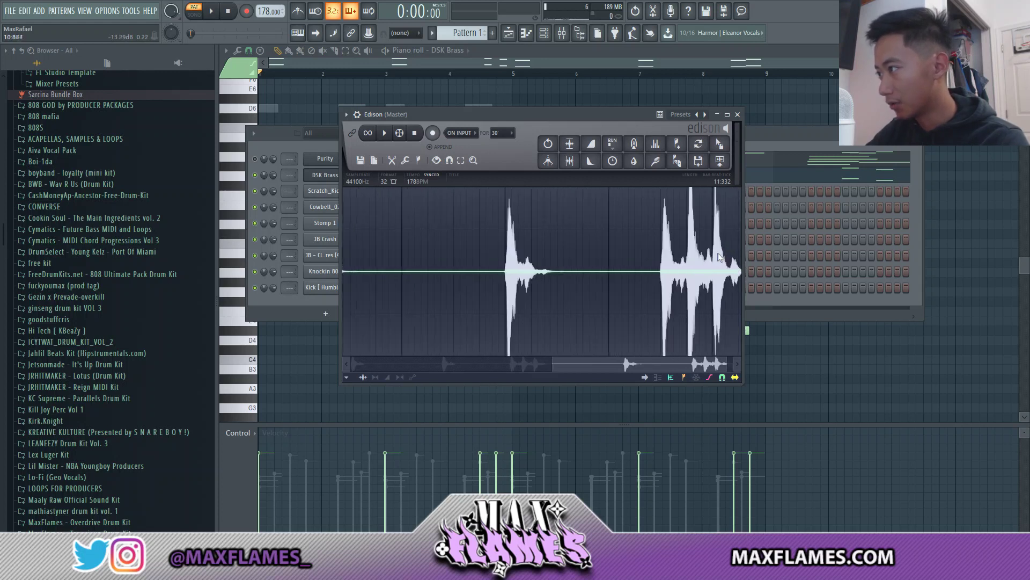
pyautogui.moveTo(692, 366); pyautogui.dragTo(731, 365)
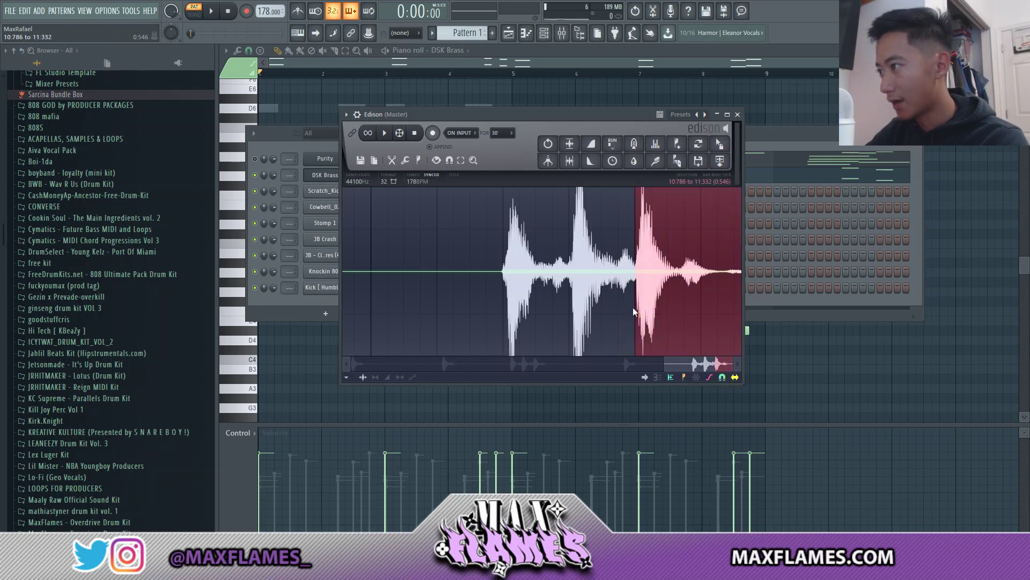
pyautogui.press('Delete')
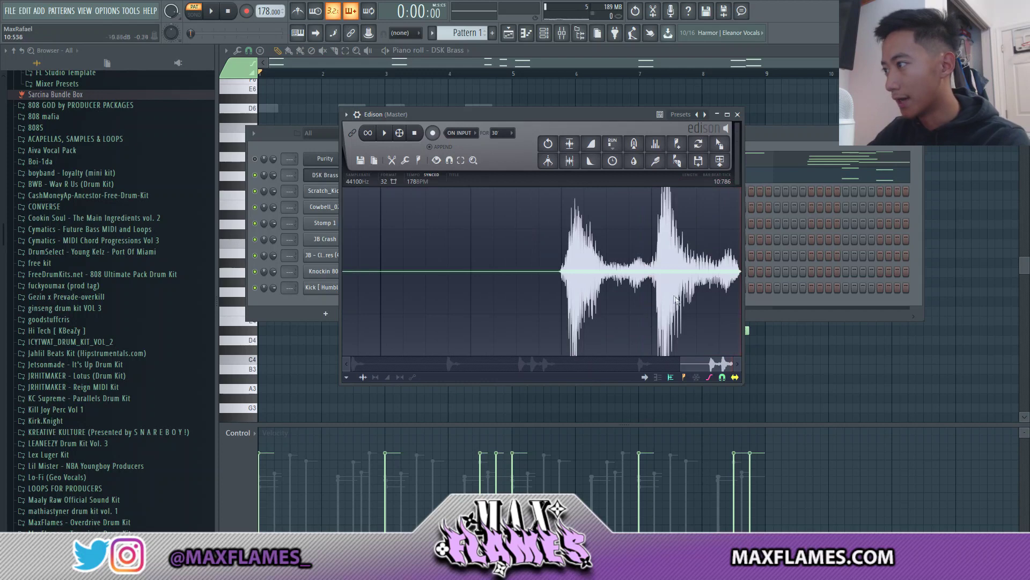
pyautogui.scroll(-5, 683, 304)
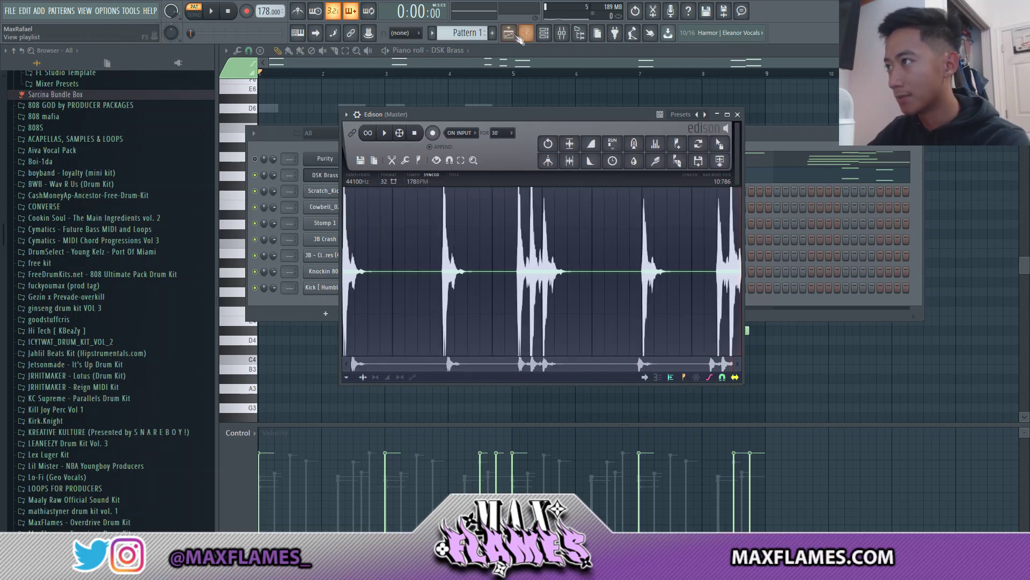
pyautogui.click(508, 33)
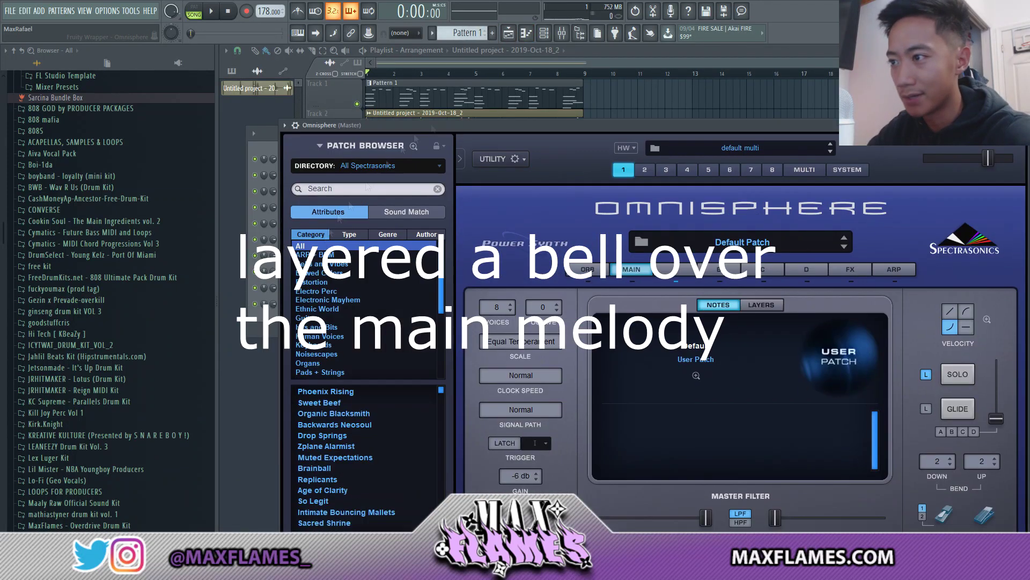
# Step: Load the BELL - Wolf patch in Omnisphere and copy the Purity melody into its piano roll
pyautogui.click(321, 469)
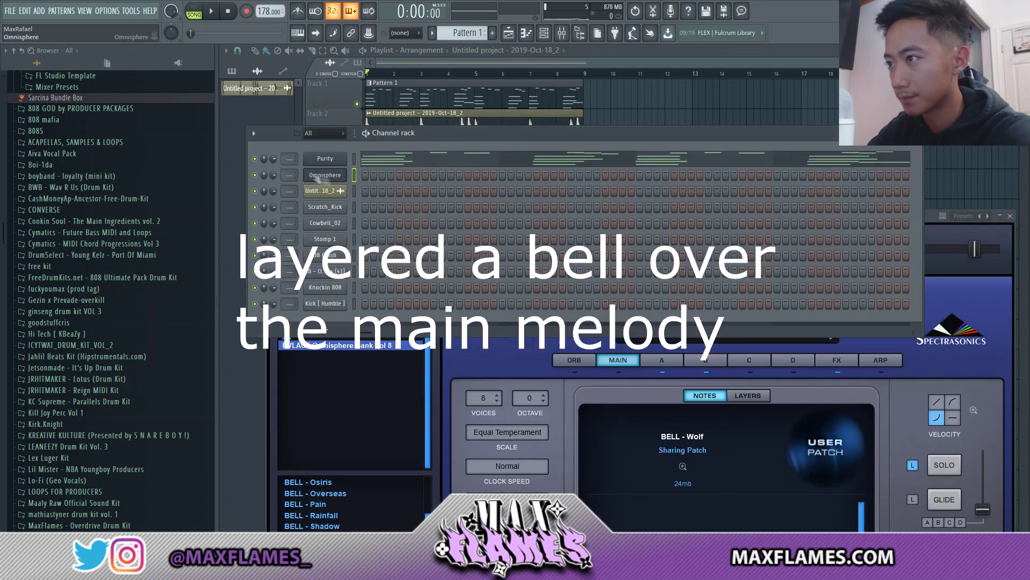
pyautogui.rightClick(346, 173)
pyautogui.click(370, 175)
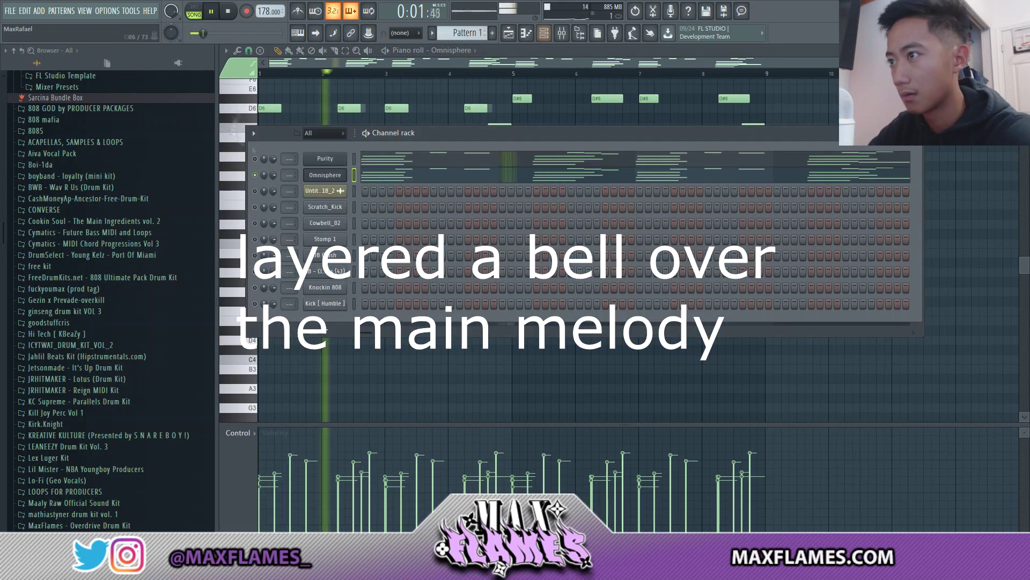
# Step: Place JB - Claps & Snares (43) hits on every fourth step and duplicate them to fill all eight bars
pyautogui.click(529, 255)
pyautogui.click(564, 254)
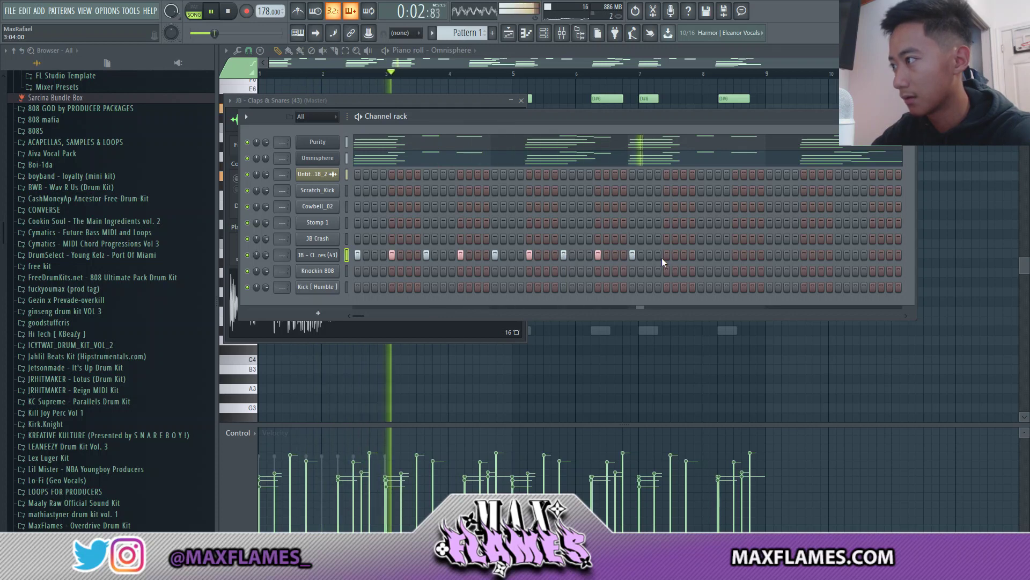
pyautogui.rightClick(322, 257)
pyautogui.click(351, 253)
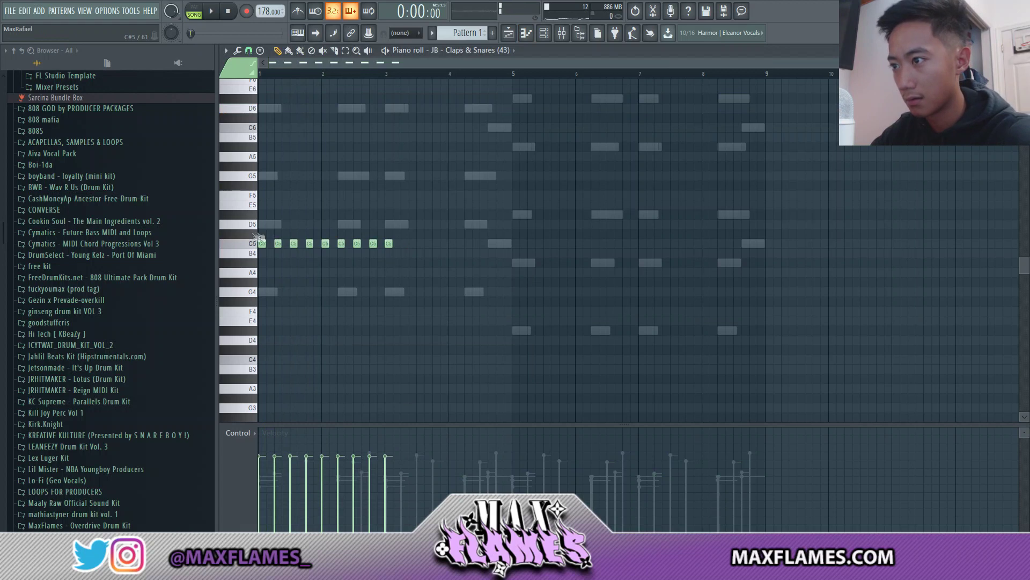
pyautogui.hotkey('ctrl', 'a')
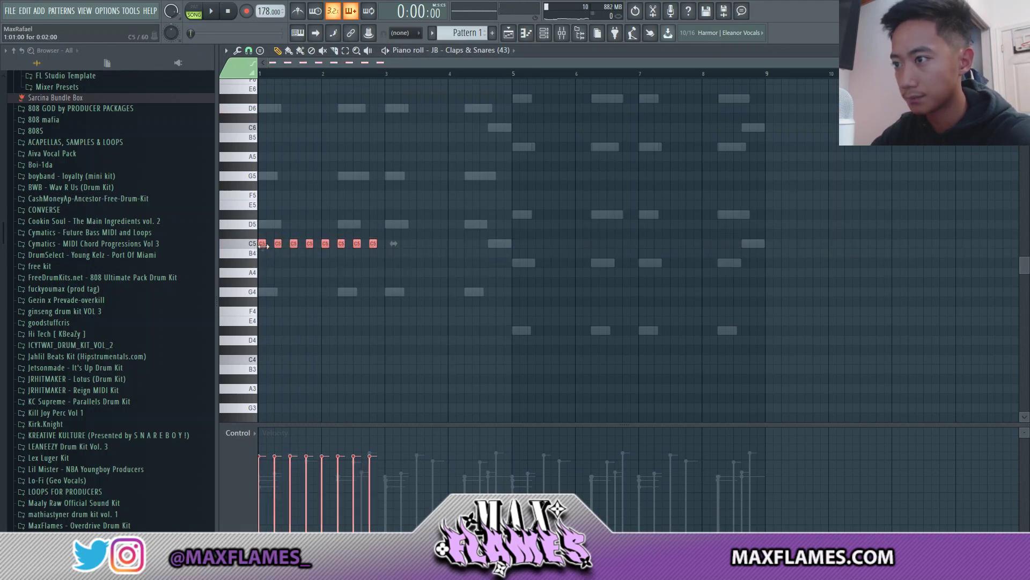
pyautogui.hotkey('ctrl', 'a')
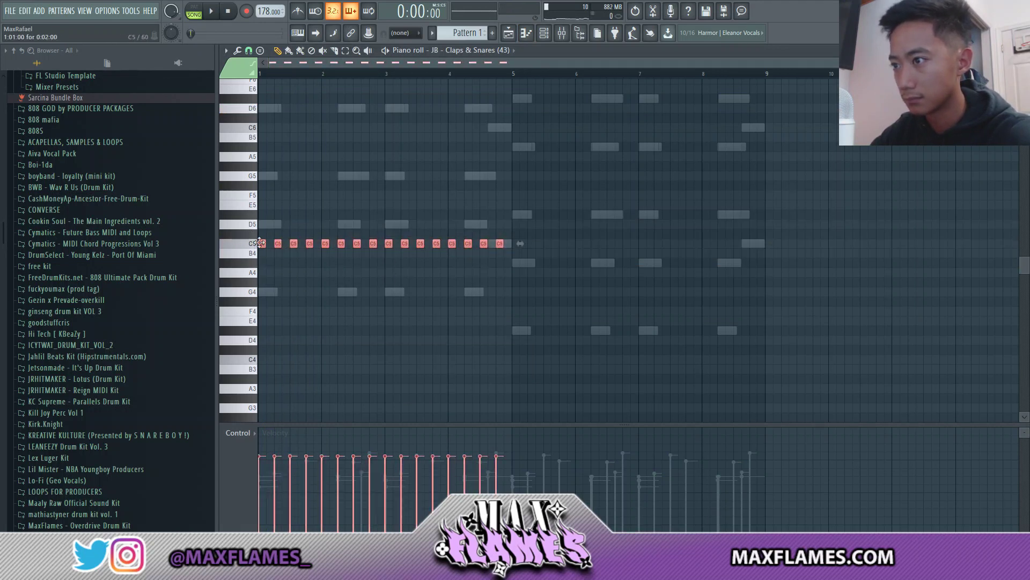
pyautogui.hotkey('ctrl', 'b')
pyautogui.press('space')
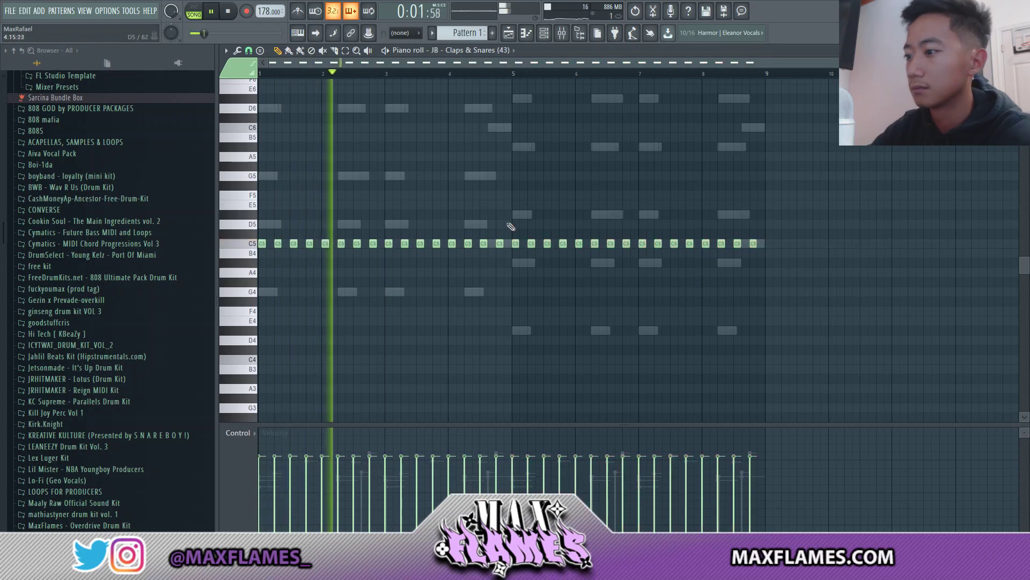
# Step: Add the WOD - CLAP sample from the WORKING ON DYING - TREAD DRUMKIT folder as a new channel above the JB claps
pyautogui.click(543, 34)
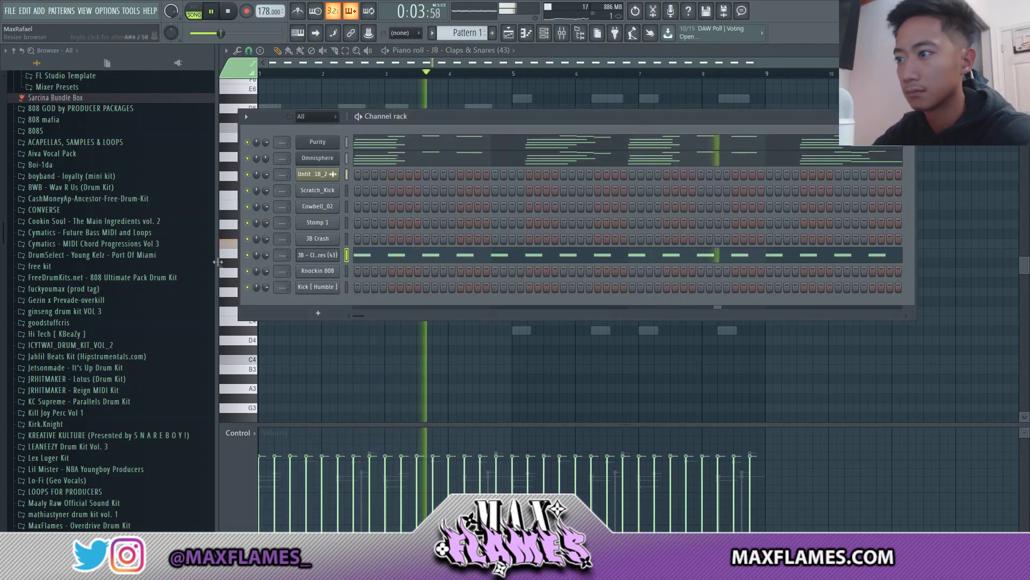
pyautogui.scroll(5, 60, 180)
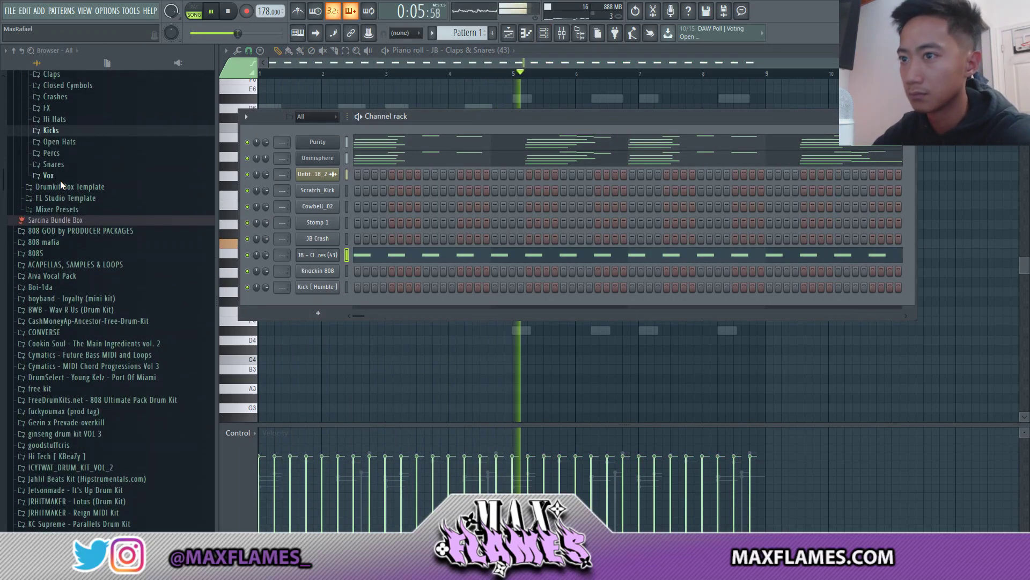
pyautogui.scroll(5, 63, 111)
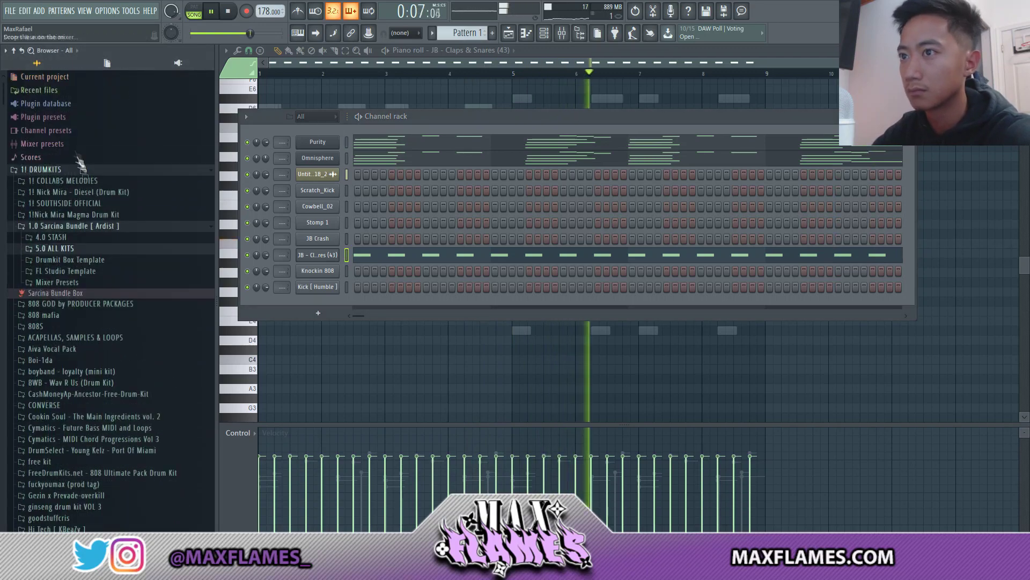
pyautogui.click(76, 202)
pyautogui.scroll(-15, 76, 234)
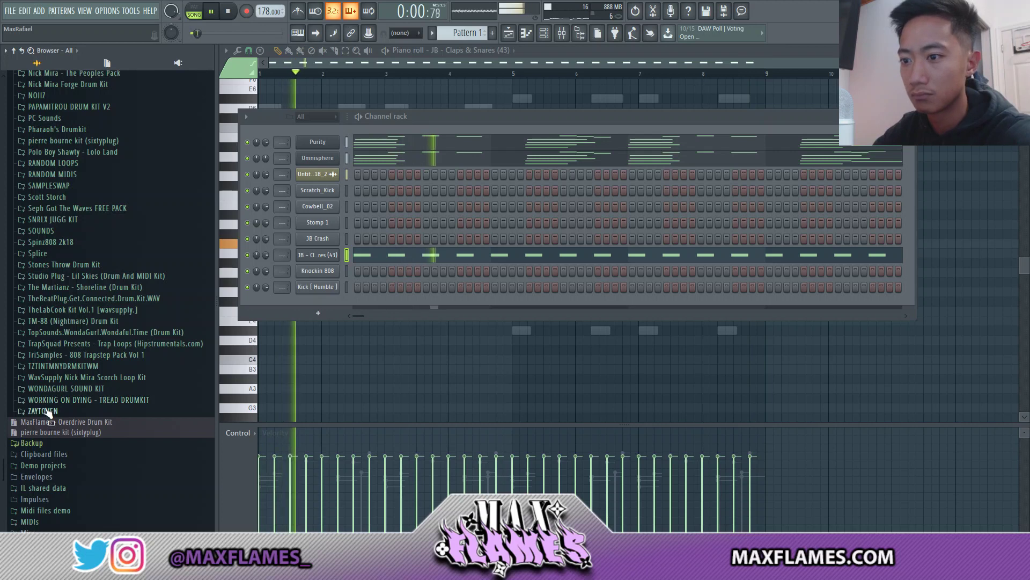
pyautogui.click(44, 400)
pyautogui.moveTo(56, 284); pyautogui.dragTo(326, 255)
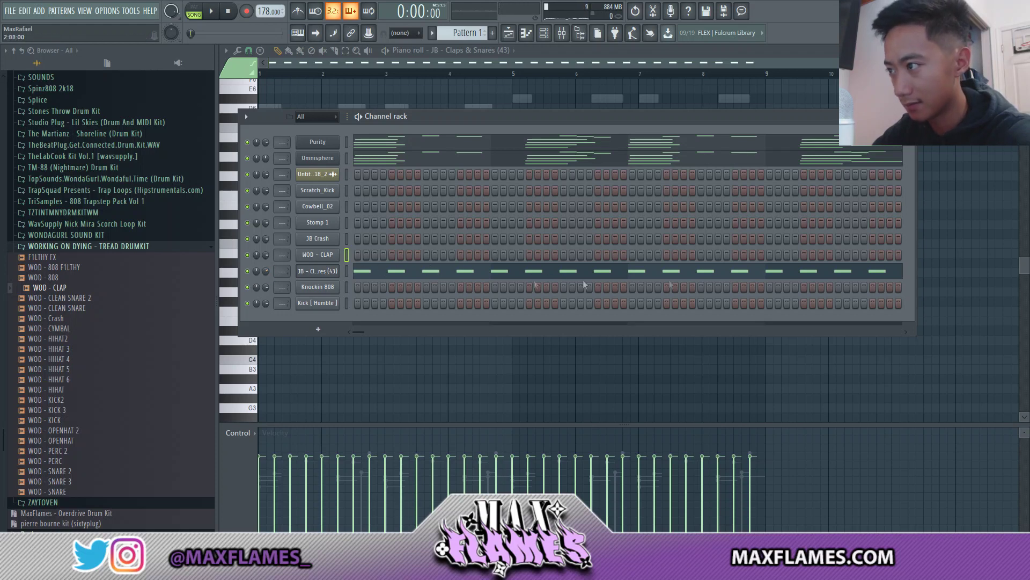
# Step: Place WOD - CLAP hits on step 9 of bars 1 to 4
pyautogui.click(326, 255)
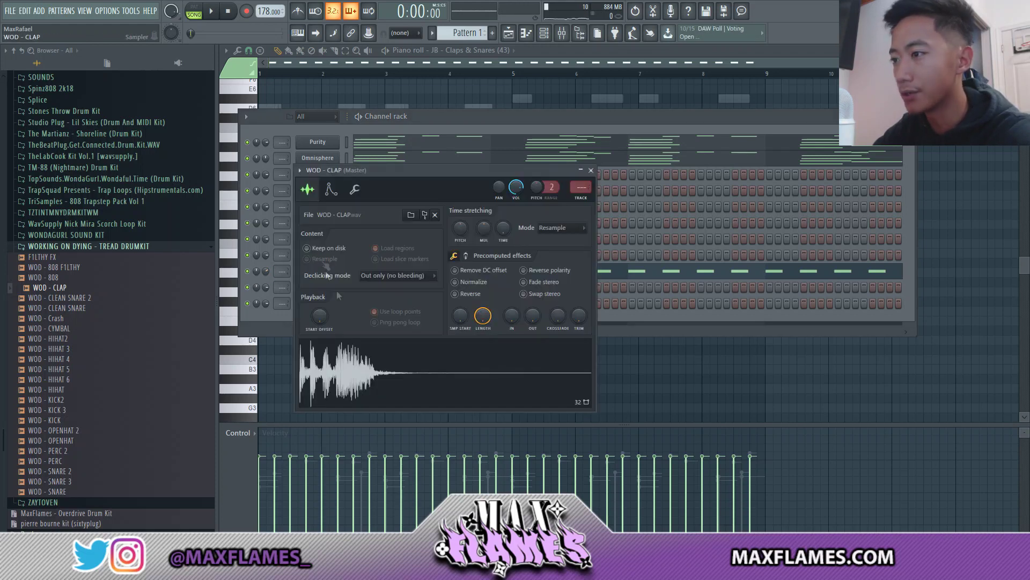
pyautogui.click(458, 130)
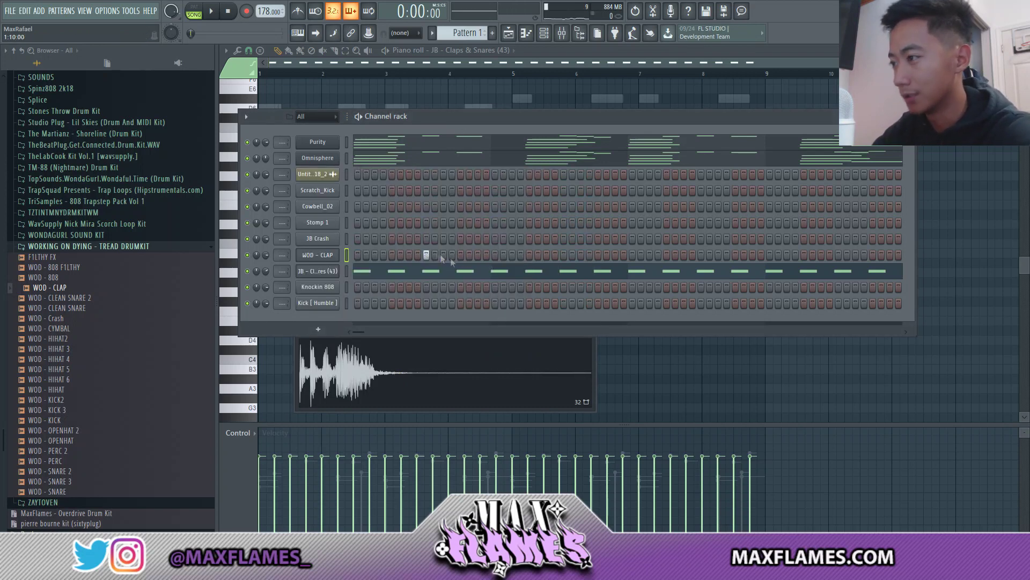
pyautogui.press('space')
pyautogui.click(564, 254)
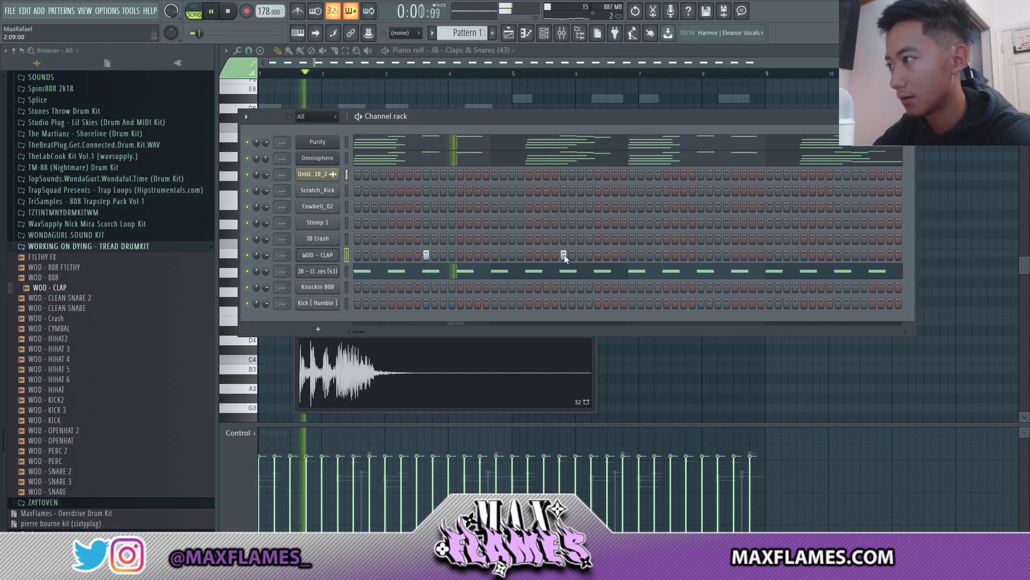
pyautogui.click(701, 255)
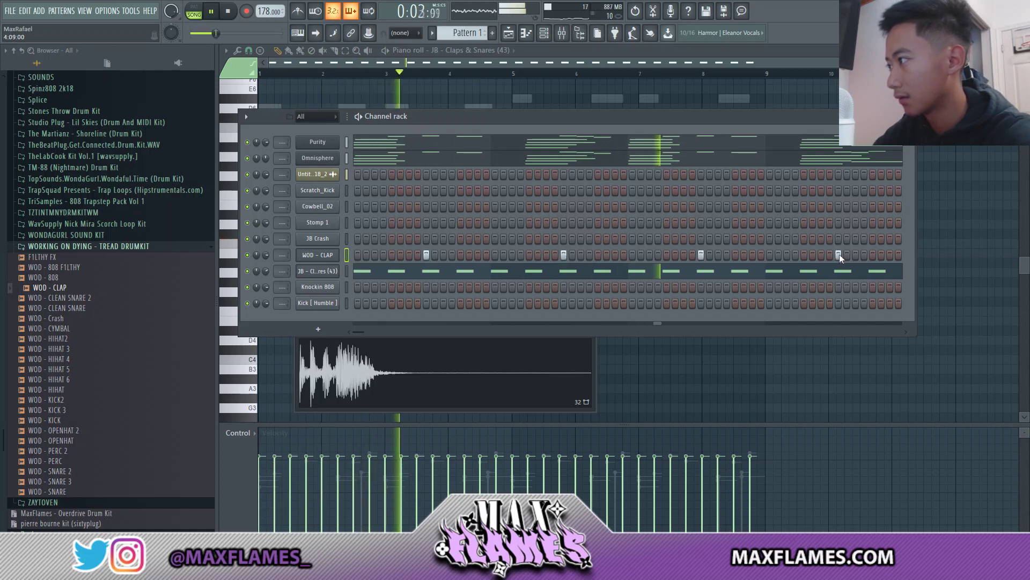
# Step: Transpose the WOD - CLAP notes to D5 at maximum velocity and repeat them across bars 5 to 8
pyautogui.rightClick(336, 252)
pyautogui.click(358, 255)
pyautogui.press('space')
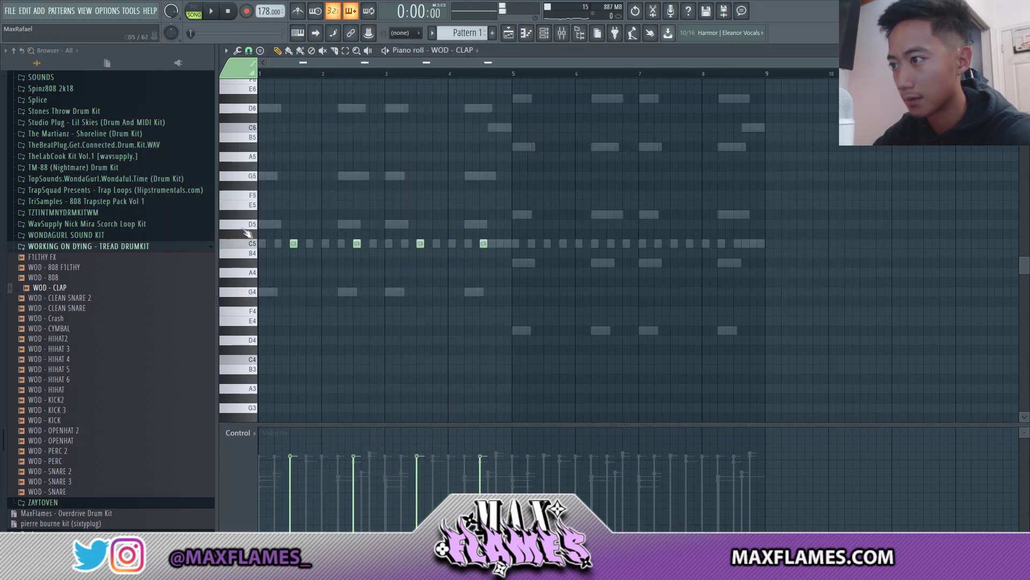
pyautogui.hotkey('shift', 'Up')
pyautogui.hotkey('shift', 'Up')
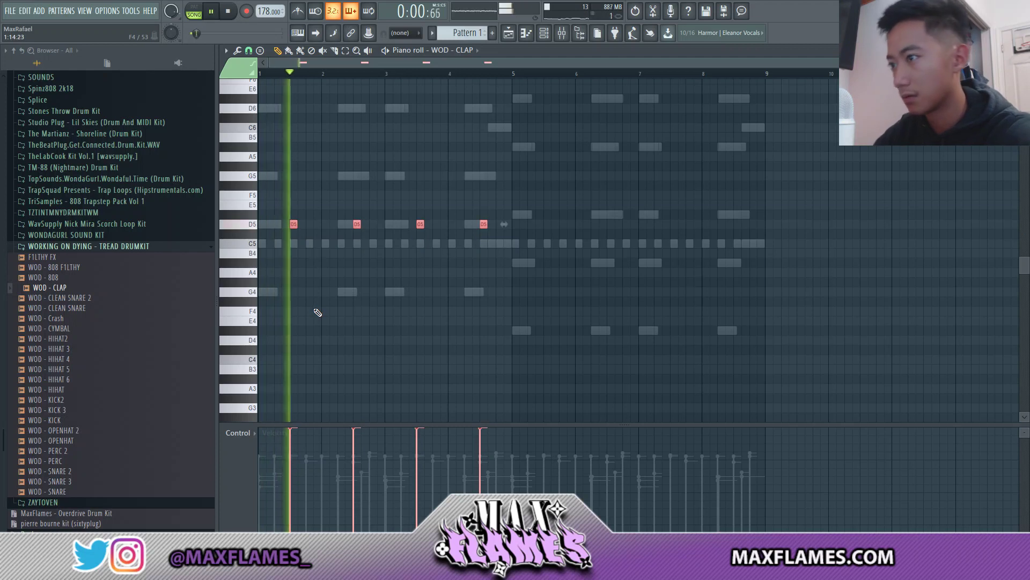
pyautogui.moveTo(293, 224)
pyautogui.mouseDown()
pyautogui.moveTo(443, 194)
pyautogui.moveTo(593, 214)
pyautogui.mouseUp()
# Step: Place a JB Crash hit on the first step of bar 1 and audition it with the beat
pyautogui.press('F6')
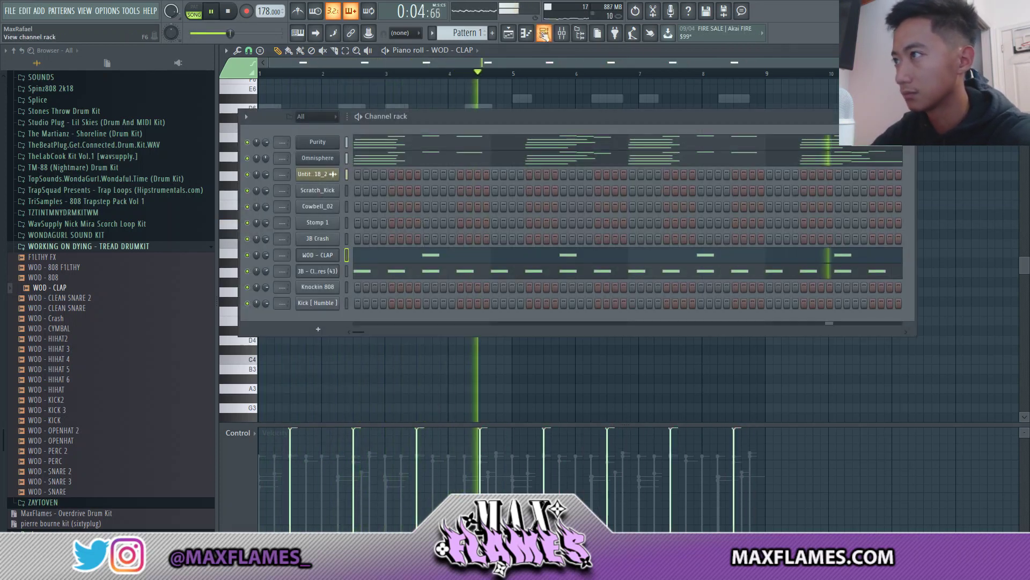
pyautogui.scroll(1, 235, 227)
pyautogui.scroll(8, 183, 230)
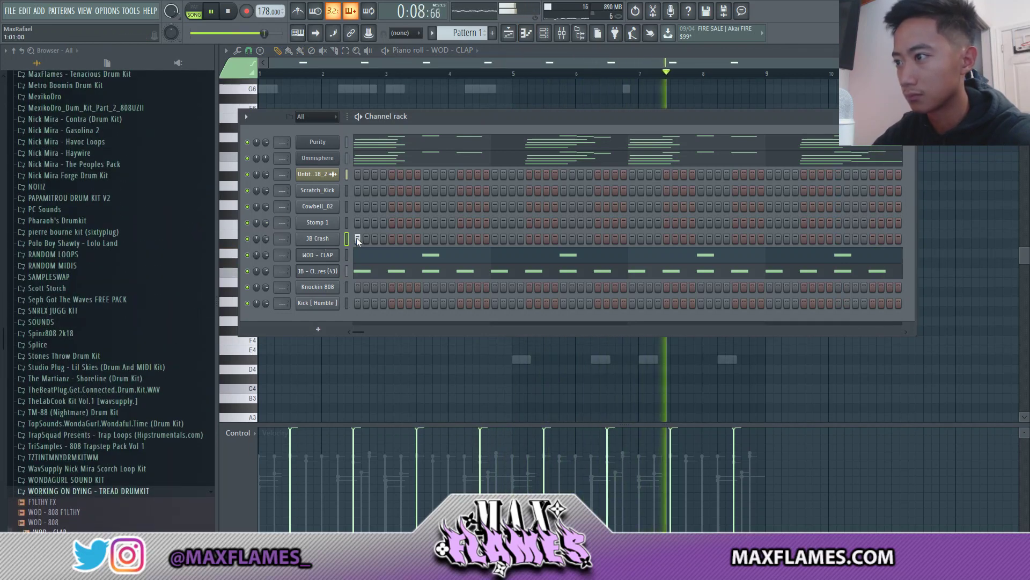
pyautogui.click(337, 239)
pyautogui.press('space')
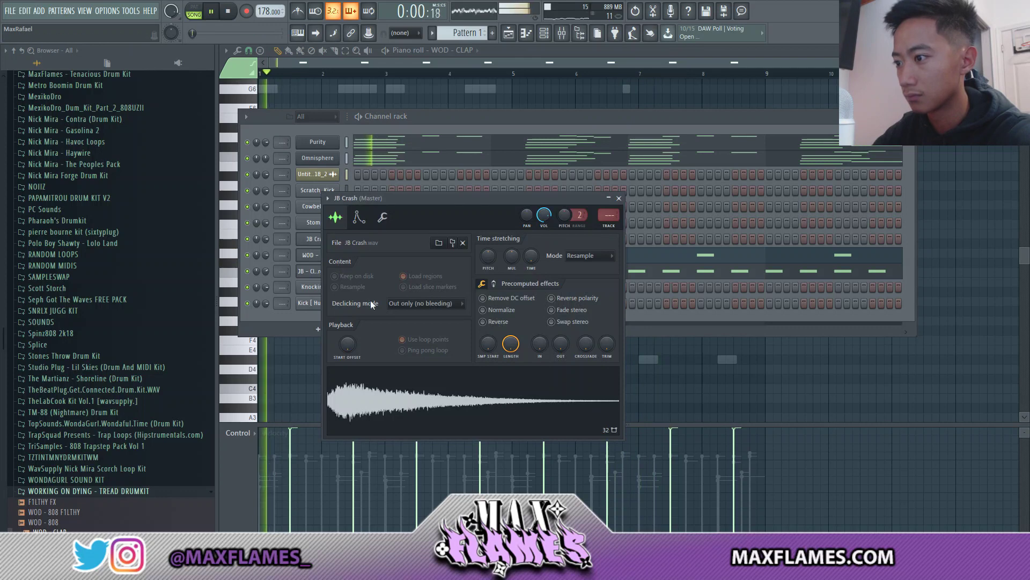
pyautogui.click(457, 125)
pyautogui.press('space')
pyautogui.press('space')
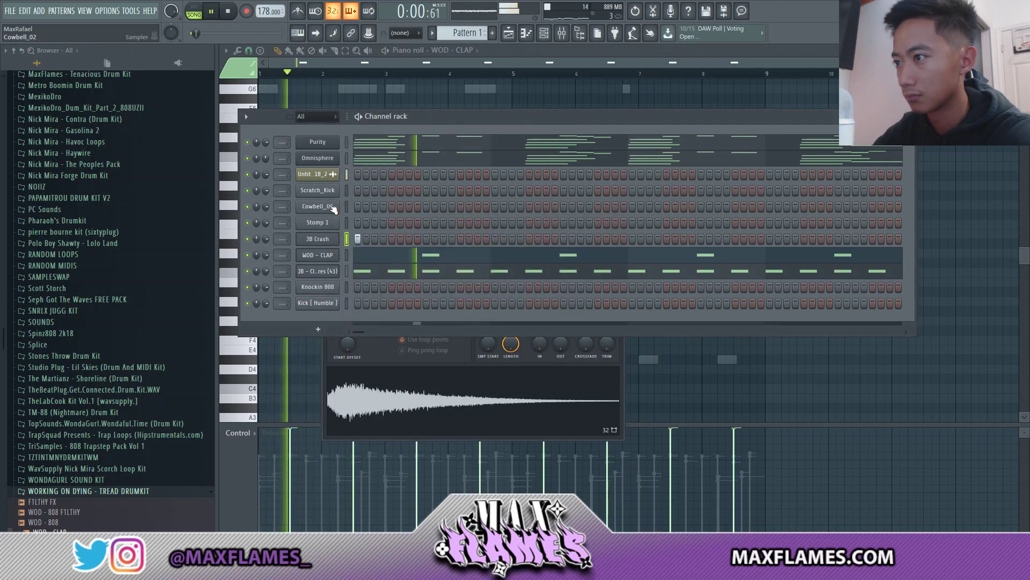
# Step: Place Cowbell_02 hits on steps 9 and 15 of bar 2
pyautogui.press('space')
pyautogui.click(555, 206)
pyautogui.press('space')
pyautogui.click(589, 206)
pyautogui.click(589, 206)
pyautogui.click(555, 206)
pyautogui.click(564, 206)
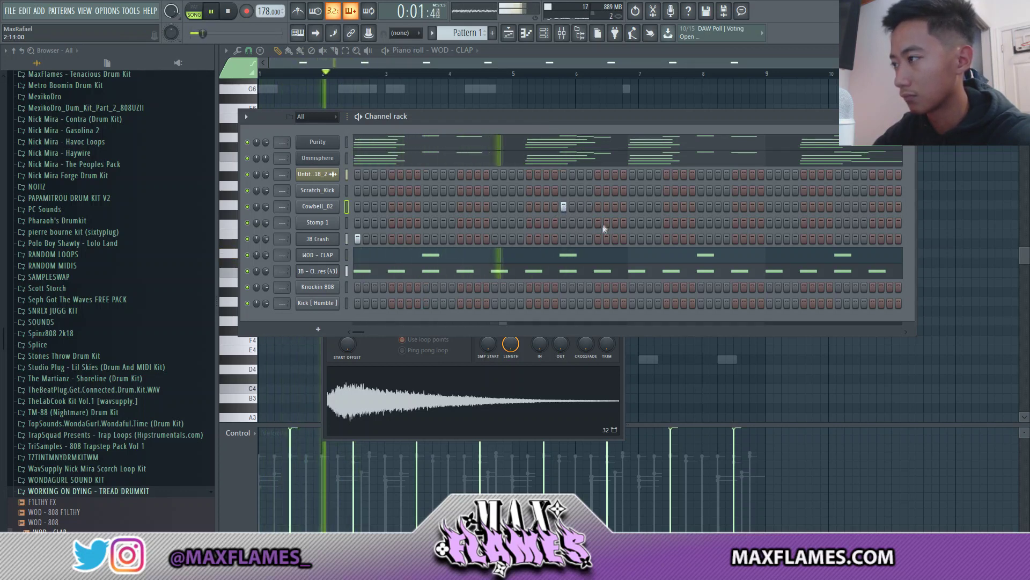
pyautogui.click(624, 207)
pyautogui.click(615, 207)
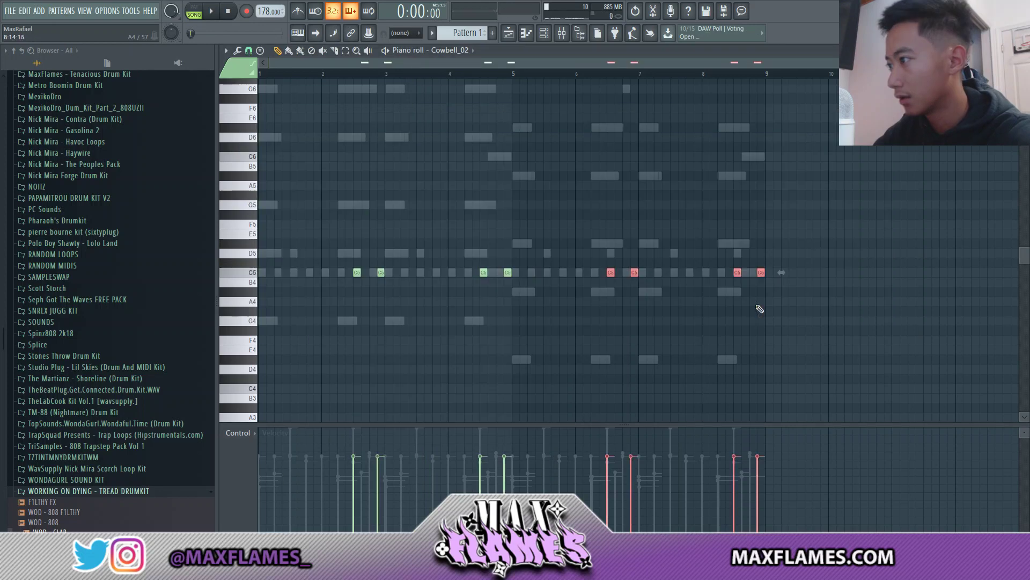
# Step: Repeat the two cowbell hits in bars 4, 6 and 8 and raise the velocity of all the cowbell notes
pyautogui.hotkey('ctrl', 'd')
pyautogui.press('space')
pyautogui.hotkey('ctrl', 'a')
pyautogui.keyDown('alt'); pyautogui.scroll(2, 344, 313); pyautogui.keyUp('alt')
pyautogui.hotkey('ctrl', 'd')
pyautogui.press('space')
# Step: Transpose all the cowbell notes to C#5 and play the pattern
pyautogui.hotkey('shift', 'Up')
pyautogui.press('space')
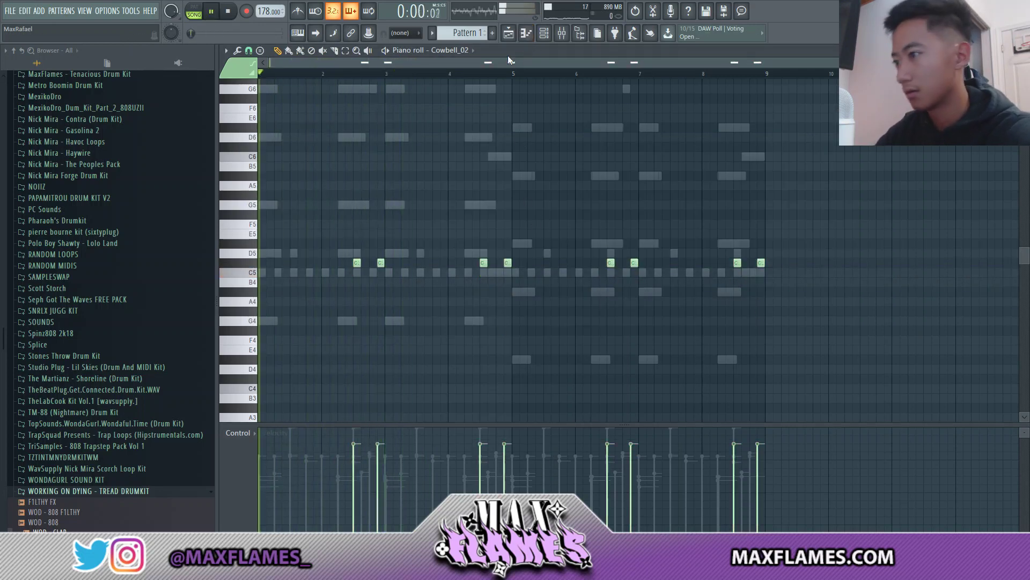
pyautogui.hotkey('shift', 'Up')
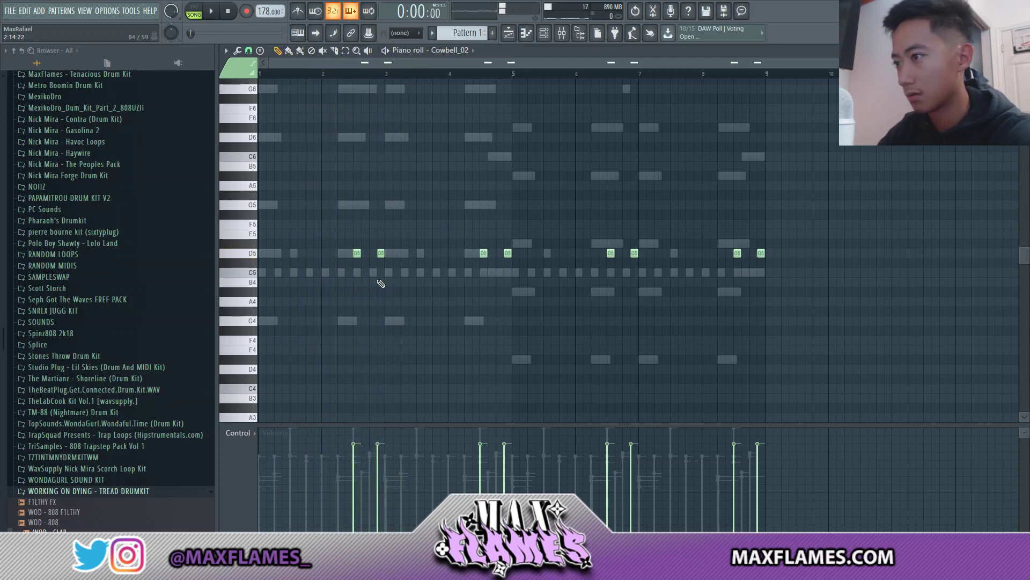
pyautogui.hotkey('shift', 'Down')
pyautogui.press('space')
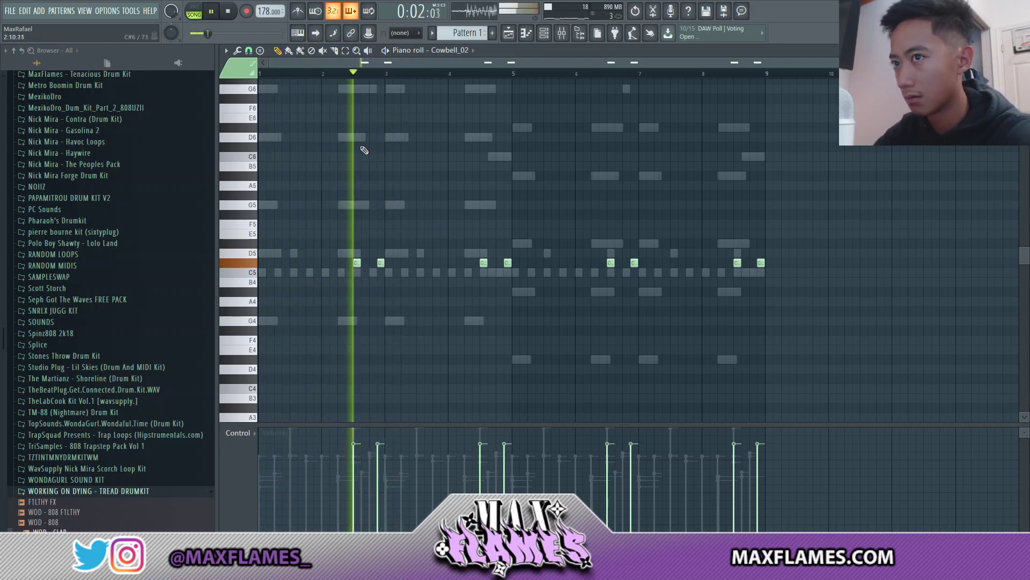
# Step: Place Stomp 1 notes on C5 at the starts of bars 1, 3, 5 and 7
pyautogui.click(544, 34)
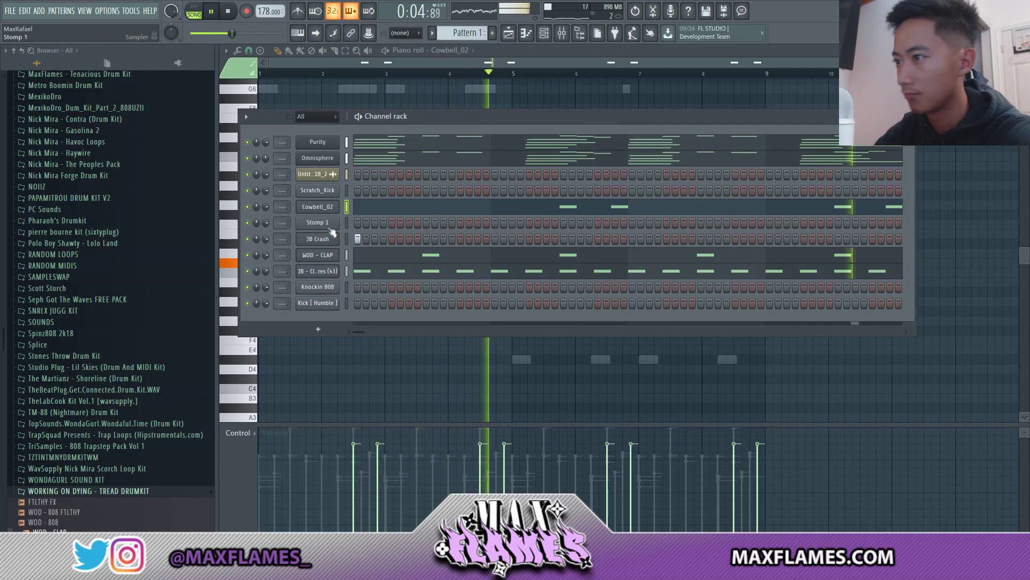
pyautogui.press('space')
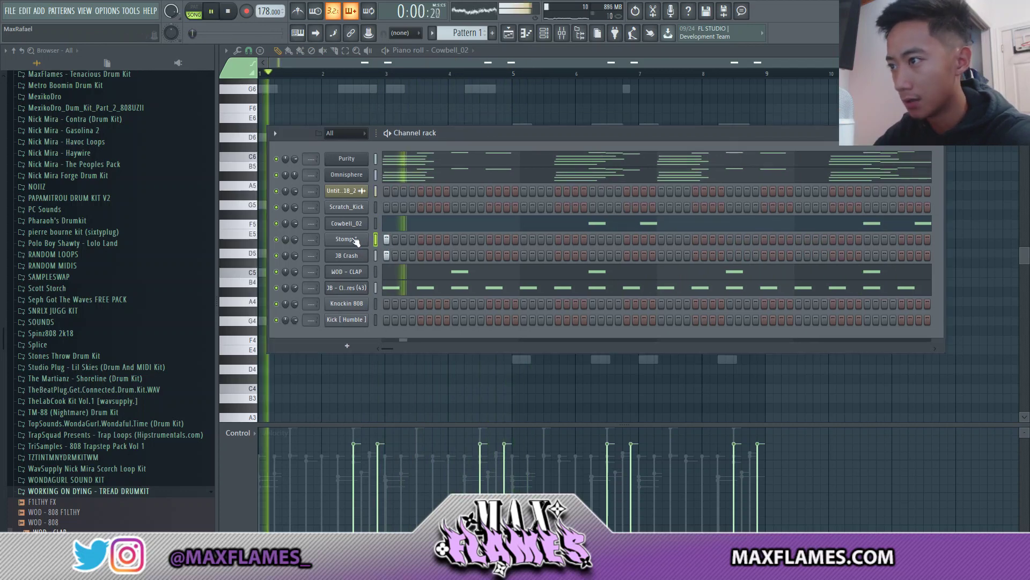
pyautogui.rightClick(357, 238)
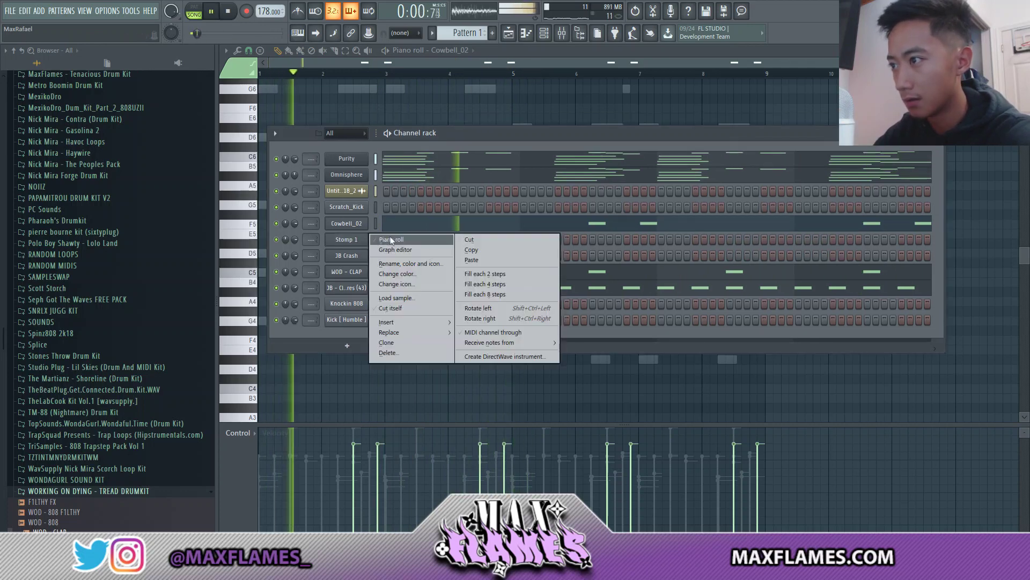
pyautogui.click(388, 240)
pyautogui.moveTo(259, 273); pyautogui.dragTo(266, 273)
pyautogui.press('space')
pyautogui.press('space')
pyautogui.click(389, 274)
pyautogui.hotkey('ctrl', 'a')
pyautogui.hotkey('ctrl', 'b')
pyautogui.hotkey('ctrl', 'd')
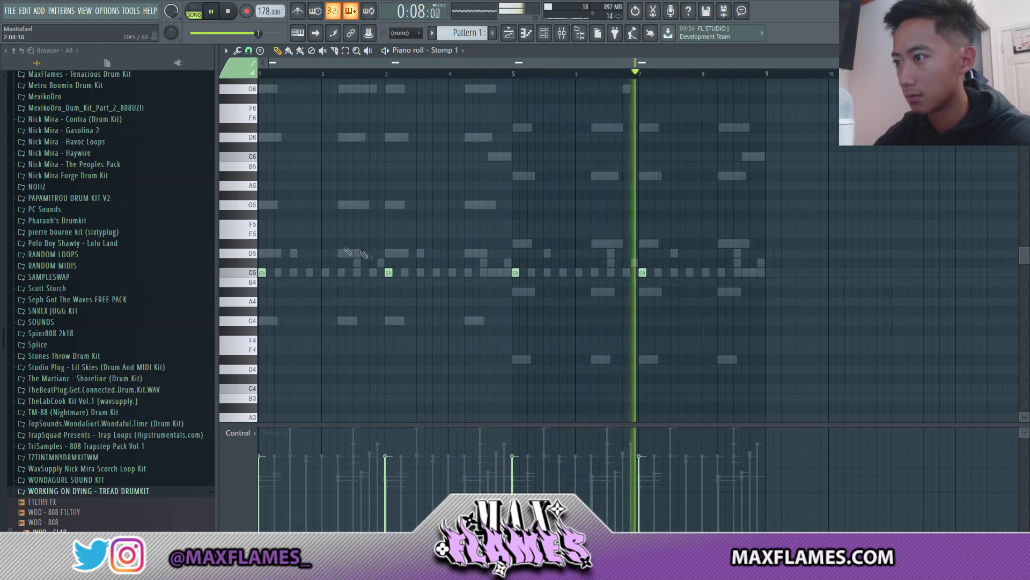
pyautogui.press('space')
# Step: Place two Scratch_Kick notes on C5 in bar 4, on steps 9 and 13
pyautogui.press('F6')
pyautogui.press('space')
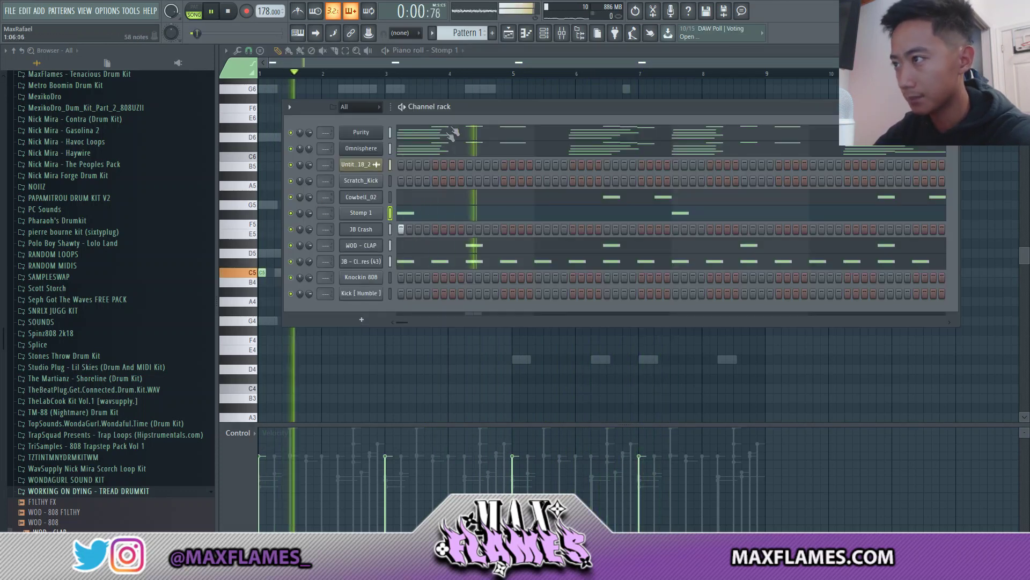
pyautogui.moveTo(471, 105); pyautogui.dragTo(468, 109)
pyautogui.rightClick(338, 182)
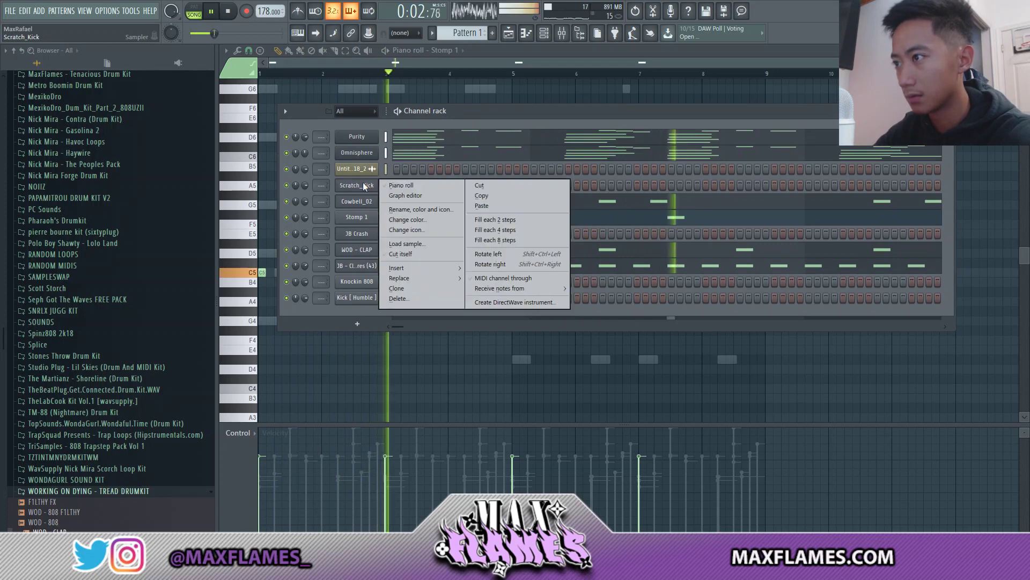
pyautogui.click(375, 185)
pyautogui.click(492, 234)
pyautogui.scroll(2, 499, 234)
pyautogui.press('space')
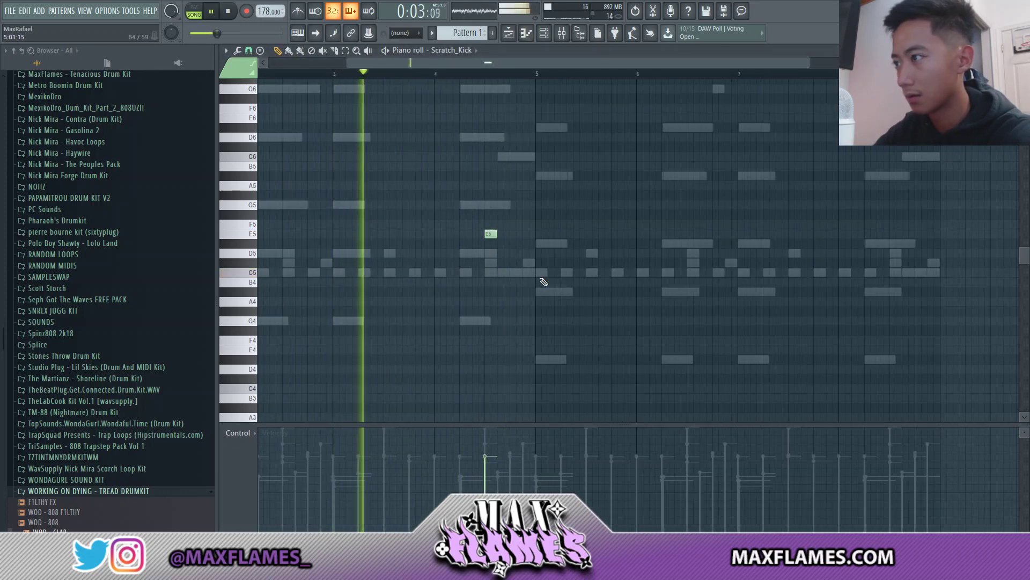
pyautogui.click(516, 234)
pyautogui.press('space')
pyautogui.press('space')
pyautogui.scroll(-2, 474, 255)
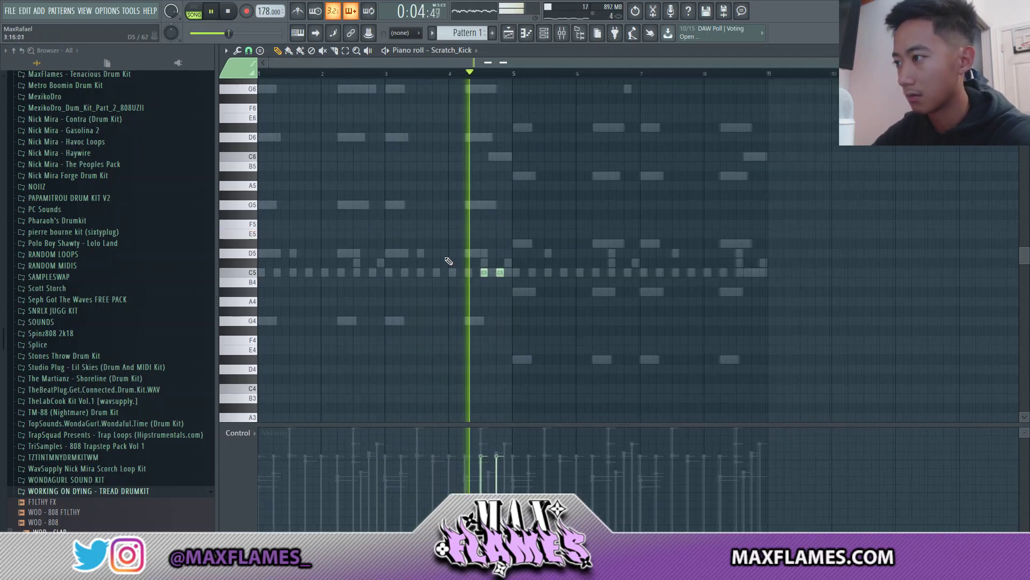
# Step: Copy the two Scratch_Kick notes into bar 8 on steps 9 and 13 and add a third C5 note on step 15
pyautogui.moveTo(236, 244); pyautogui.dragTo(301, 325)
pyautogui.moveTo(484, 273); pyautogui.dragTo(733, 275)
pyautogui.scroll(2, 747, 285)
pyautogui.keyDown('ctrl'); pyautogui.click(747, 299); pyautogui.keyUp('ctrl')
pyautogui.click(778, 275)
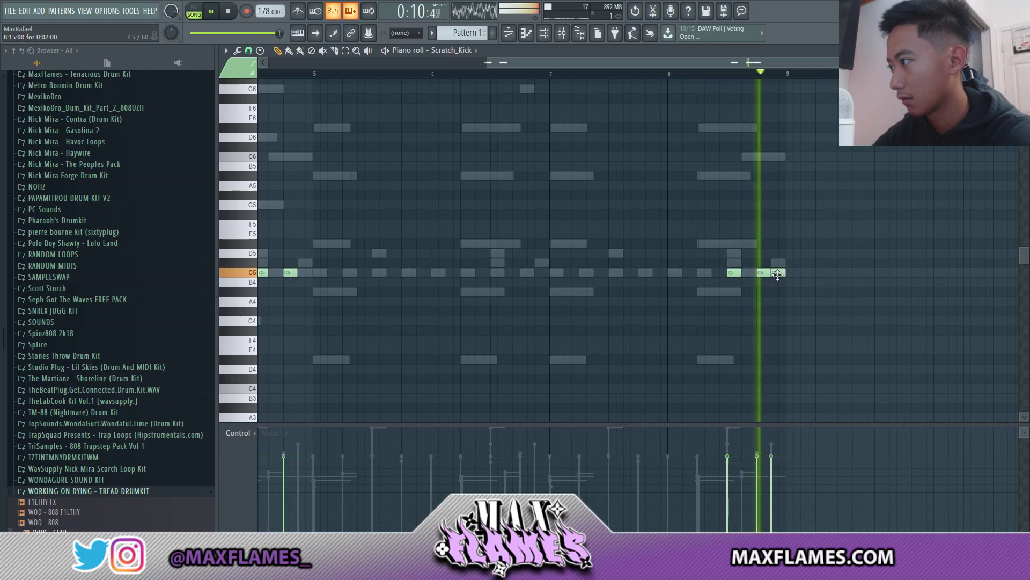
pyautogui.scroll(-3, 595, 84)
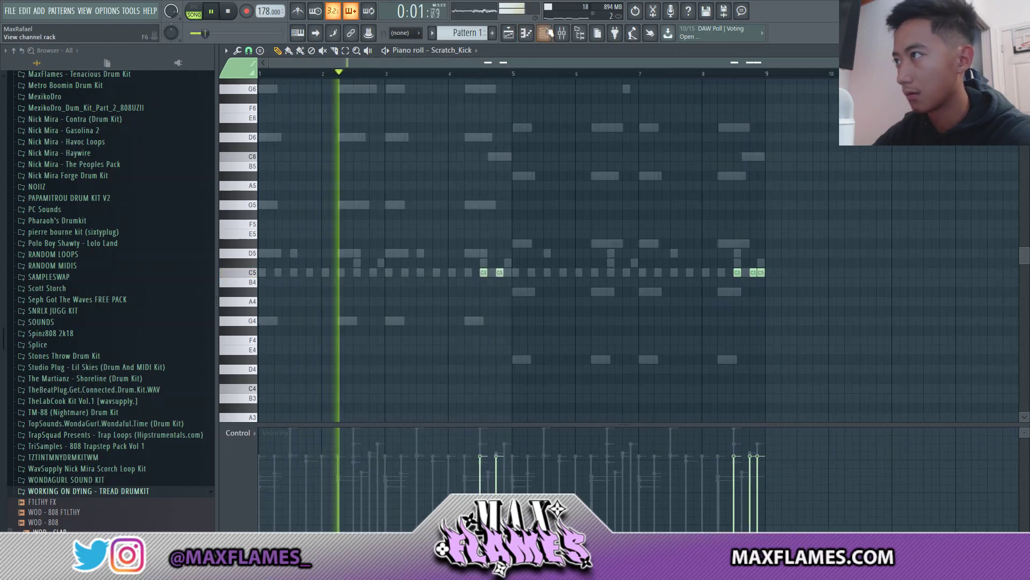
# Step: Stop playback and open the pierre bourne kit (sixtyplug) sample folder with the channel rack in view
pyautogui.press('F6')
pyautogui.scroll(-1, 88, 280)
pyautogui.press('space')
pyautogui.scroll(2, 58, 226)
pyautogui.scroll(-2, 66, 223)
pyautogui.click(72, 170)
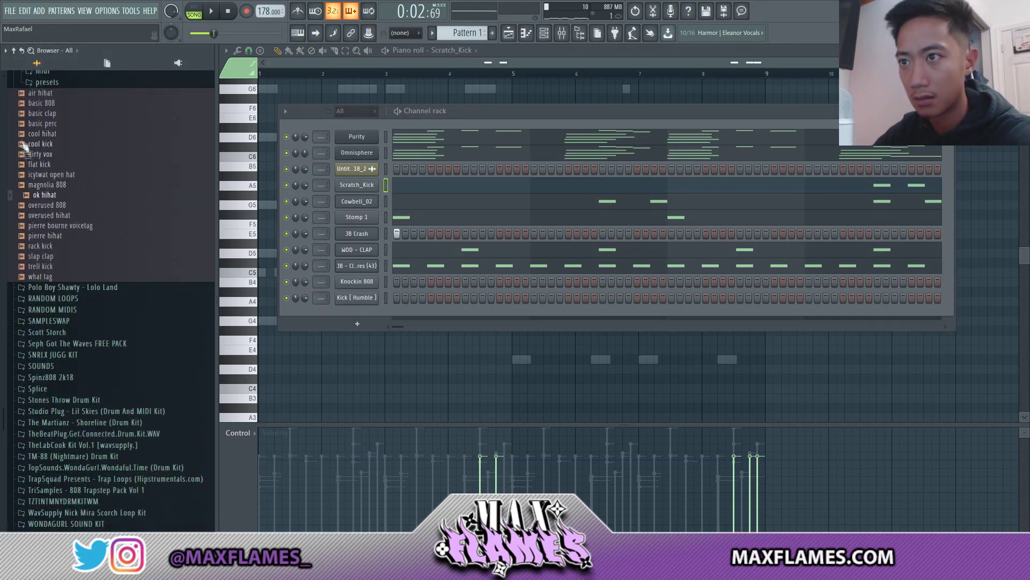
# Step: Add the cool hihat sample as a channel below Cowbell_02, fill it on every 2 steps, and play the pattern
pyautogui.moveTo(366, 211); pyautogui.dragTo(366, 216)
pyautogui.rightClick(366, 217)
pyautogui.click(486, 248)
pyautogui.press('space')
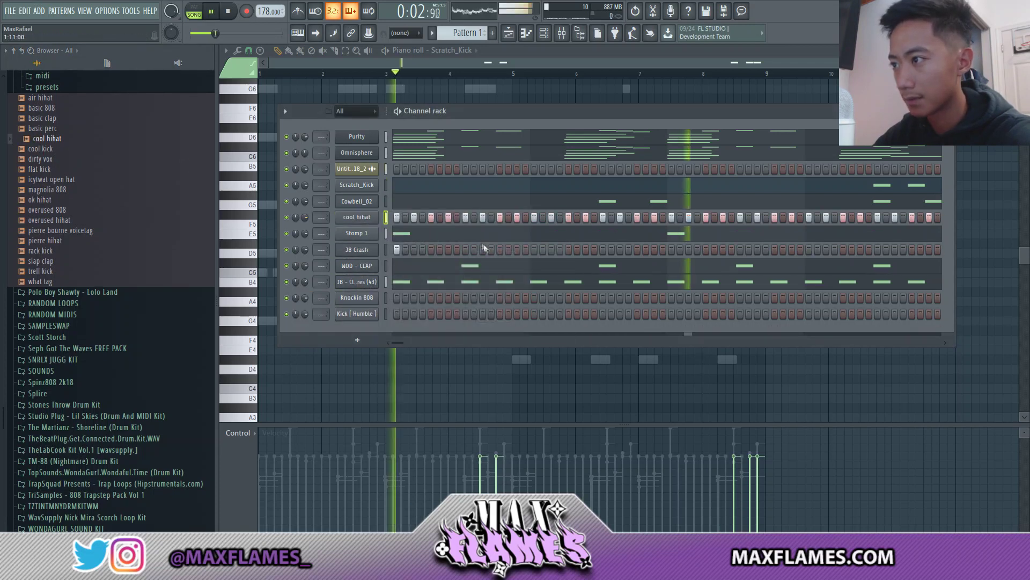
pyautogui.press('space')
pyautogui.press('space')
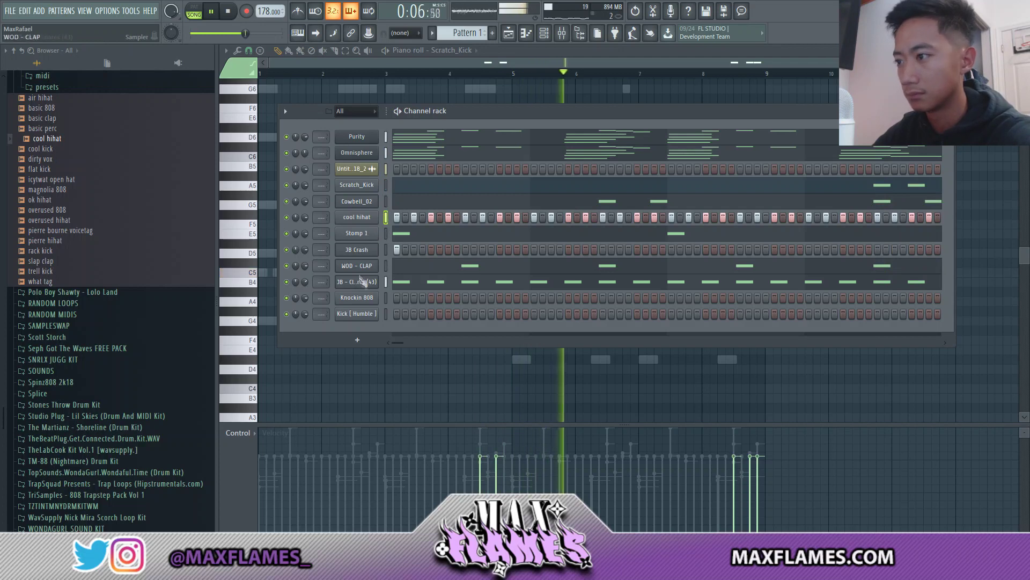
# Step: Open the Knockin 808 channel in the piano roll and place its first note on G5 at the start of bar 1
pyautogui.moveTo(485, 112); pyautogui.dragTo(473, 88)
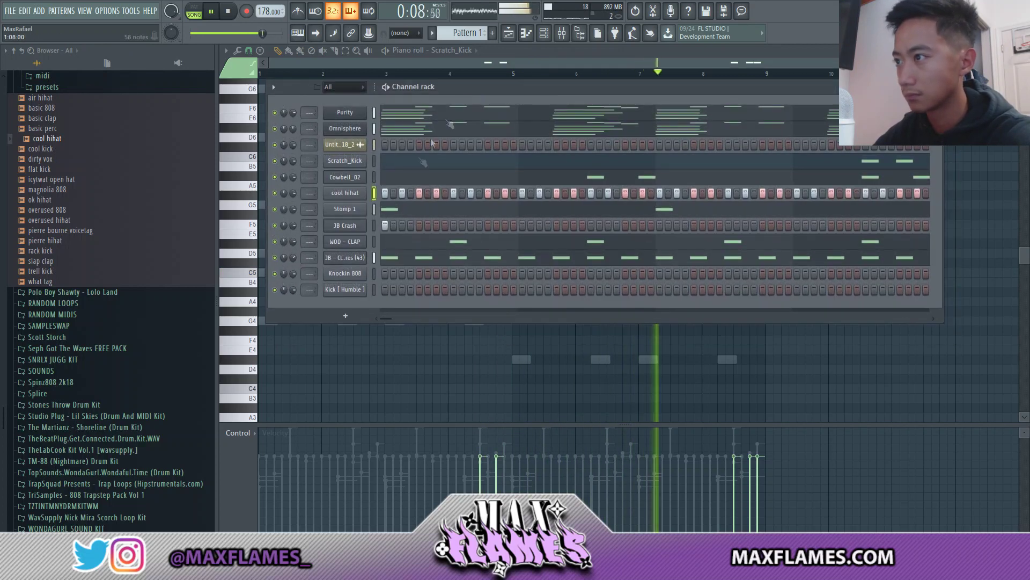
pyautogui.click(345, 273)
pyautogui.click(563, 86)
pyautogui.rightClick(350, 274)
pyautogui.click(384, 274)
pyautogui.press('space')
pyautogui.scroll(-2, 290, 231)
pyautogui.moveTo(262, 204); pyautogui.dragTo(248, 200)
pyautogui.press('space')
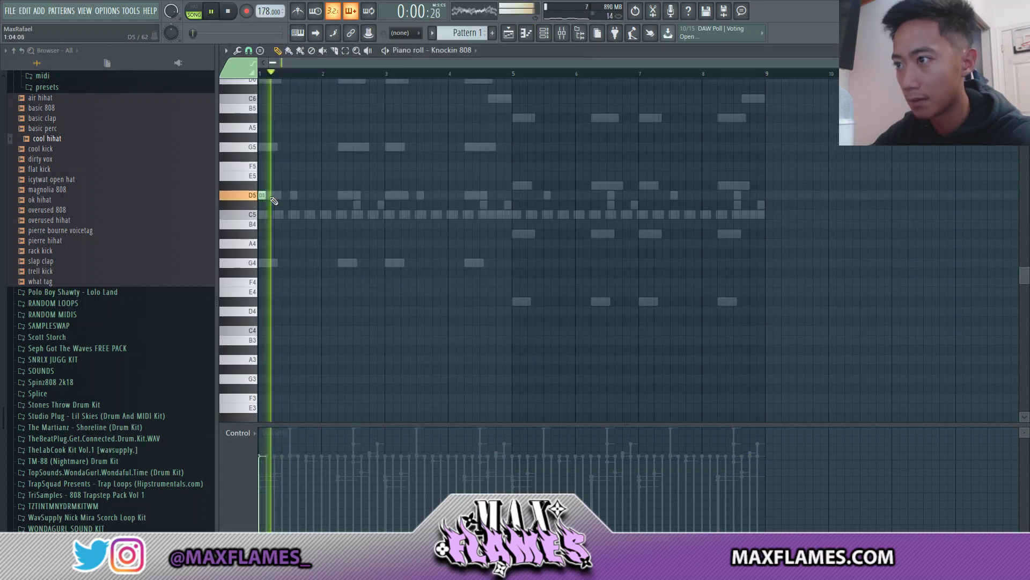
pyautogui.scroll(1, 298, 162)
pyautogui.press('space')
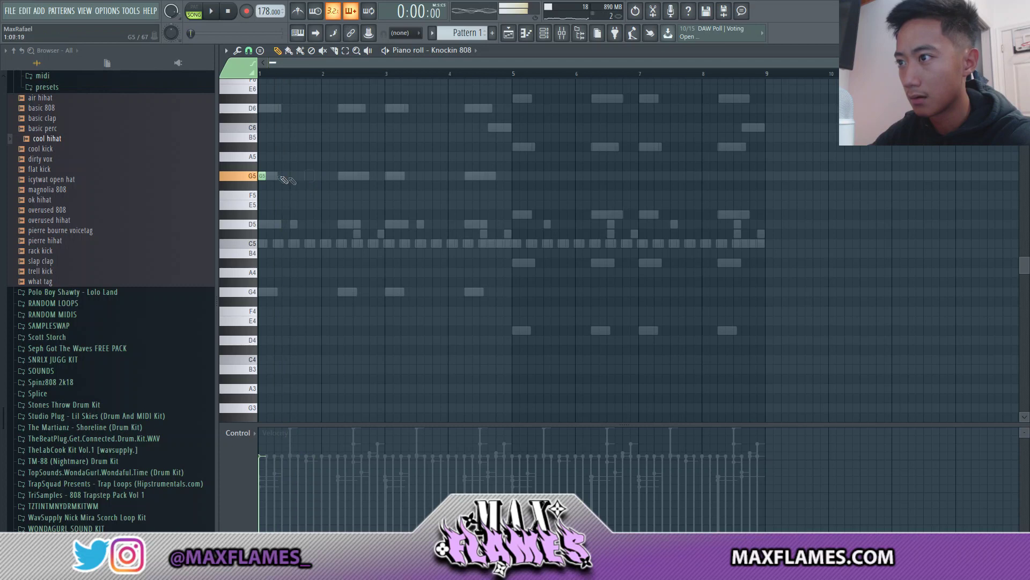
# Step: Try out positions for a second G5 808 note in bar 1 and settle it on step 7
pyautogui.click(278, 176)
pyautogui.click(294, 176)
pyautogui.press('space')
pyautogui.press('space')
pyautogui.rightClick(294, 176)
pyautogui.click(286, 176)
pyautogui.press('space')
# Step: Place G5 808 notes on step 5 of bar 2 and on steps 1 and 7 of bar 3
pyautogui.click(341, 176)
pyautogui.click(389, 176)
pyautogui.click(413, 176)
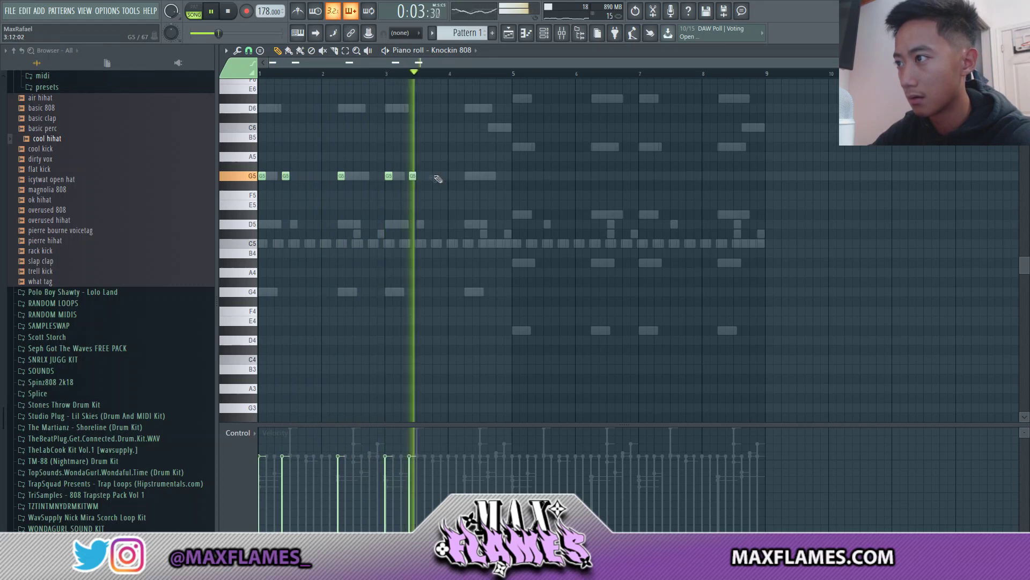
pyautogui.click(443, 176)
pyautogui.press('space')
pyautogui.press('space')
pyautogui.rightClick(444, 177)
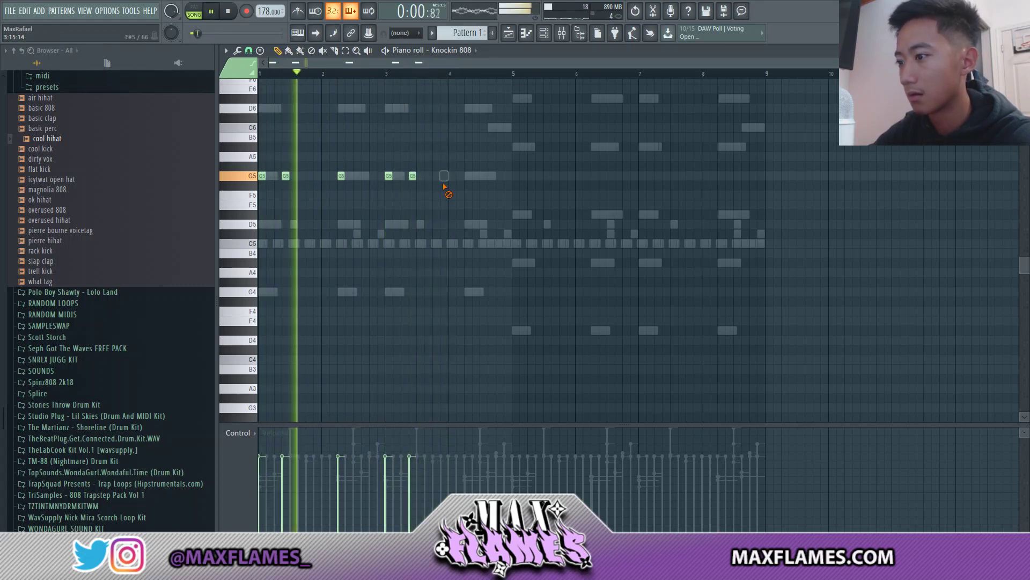
# Step: Add G5 808 notes on bar 3 step 13 and bar 4 step 5, plus a C6 note on bar 4 step 11
pyautogui.scroll(4, 451, 235)
pyautogui.scroll(-1, 447, 257)
pyautogui.scroll(2, 443, 260)
pyautogui.click(438, 233)
pyautogui.click(485, 234)
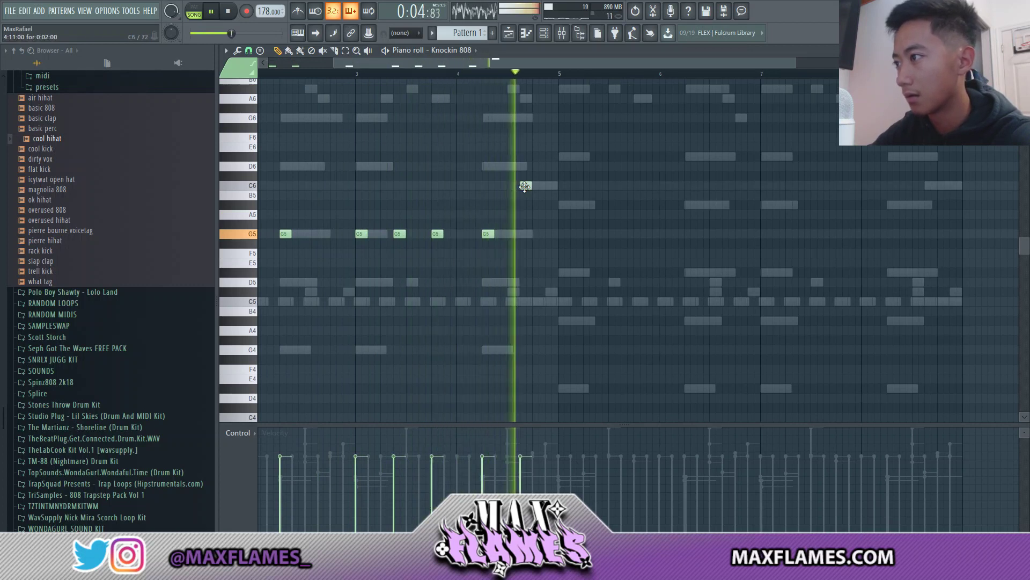
pyautogui.click(524, 185)
pyautogui.press('space')
pyautogui.press('space')
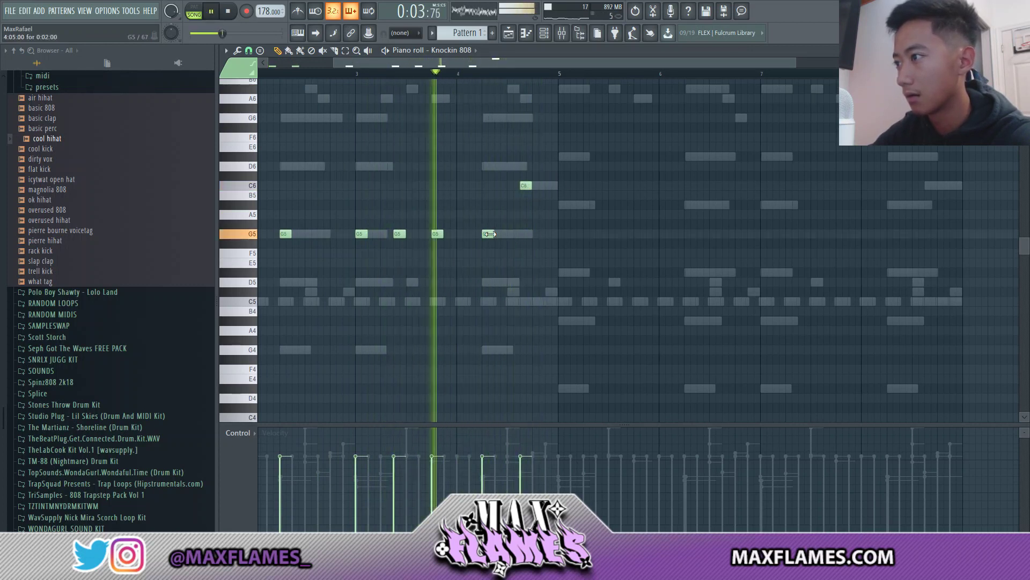
# Step: Transpose the 808 notes back up an octave and move the note on bar 4 step 11 down to F5
pyautogui.moveTo(528, 186); pyautogui.dragTo(541, 186)
pyautogui.press('space')
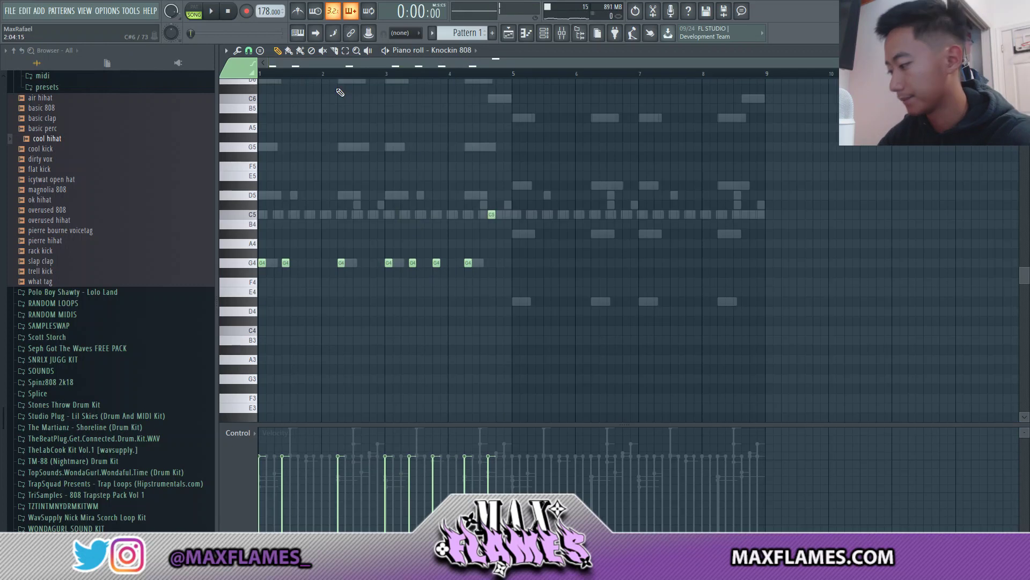
pyautogui.hotkey('ctrl', 'Up')
pyautogui.press('space')
pyautogui.scroll(1, 424, 323)
pyautogui.moveTo(491, 124); pyautogui.dragTo(495, 202)
# Step: Place D#5 808 notes on bar 5 steps 1 and 13, bar 6 step 5, bar 7 steps 1, 7 and 13, and bar 8 step 5
pyautogui.click(515, 215)
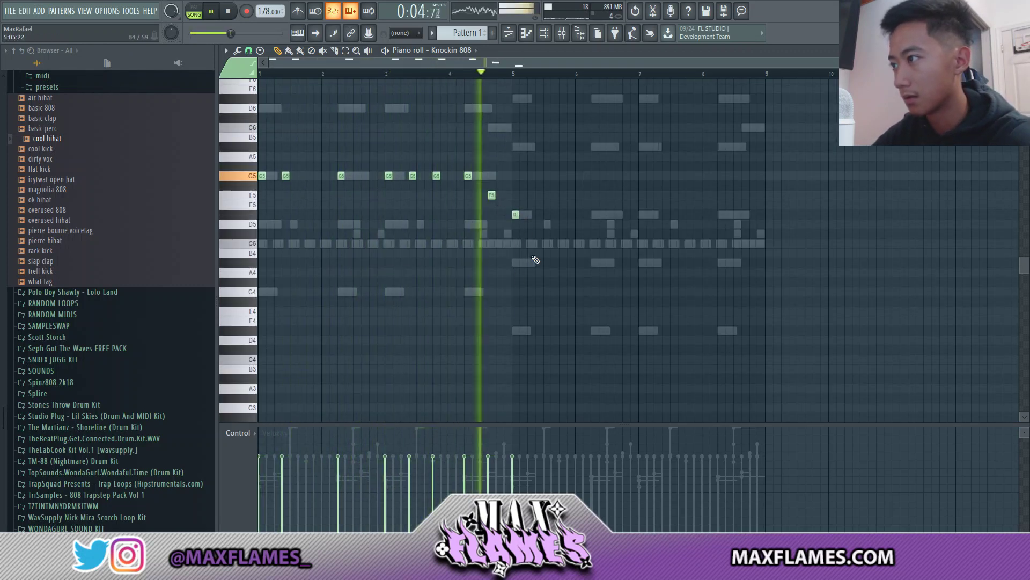
pyautogui.click(563, 215)
pyautogui.click(595, 214)
pyautogui.click(643, 214)
pyautogui.click(666, 214)
pyautogui.click(690, 214)
pyautogui.click(721, 214)
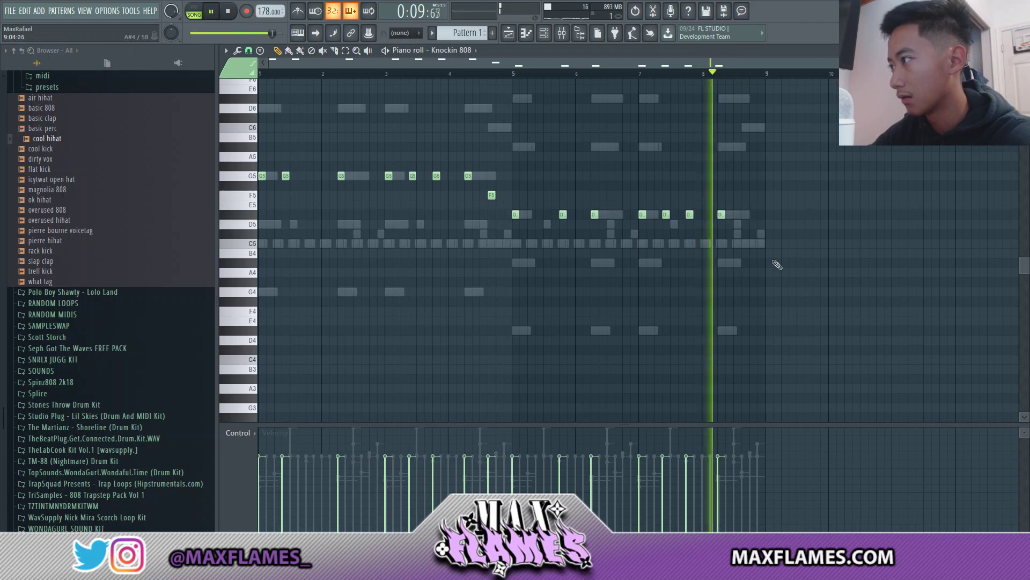
# Step: Add two 808 notes in bar 8 on steps 13 and 15, raise them to D#6, and play the pattern
pyautogui.click(753, 215)
pyautogui.press('space')
pyautogui.keyDown('ctrl'); pyautogui.click(796, 193); pyautogui.keyUp('ctrl')
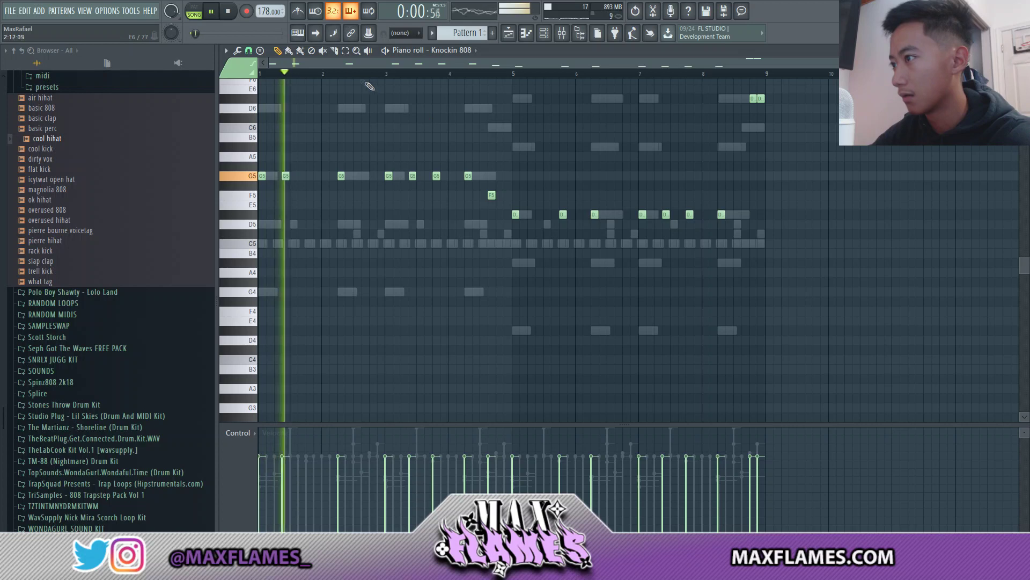
pyautogui.scroll(2, 410, 252)
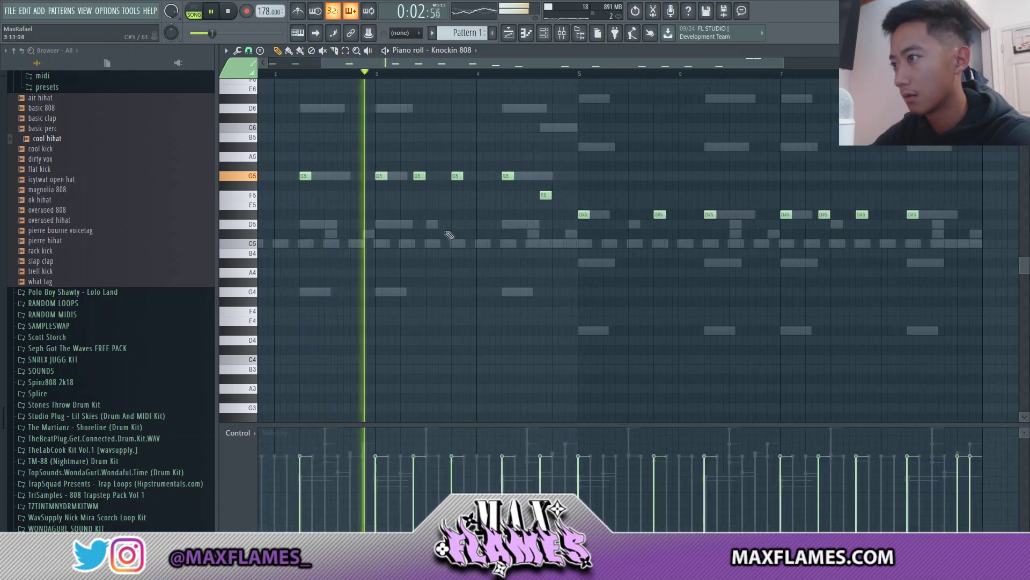
pyautogui.scroll(-2, 279, 181)
pyautogui.press('space')
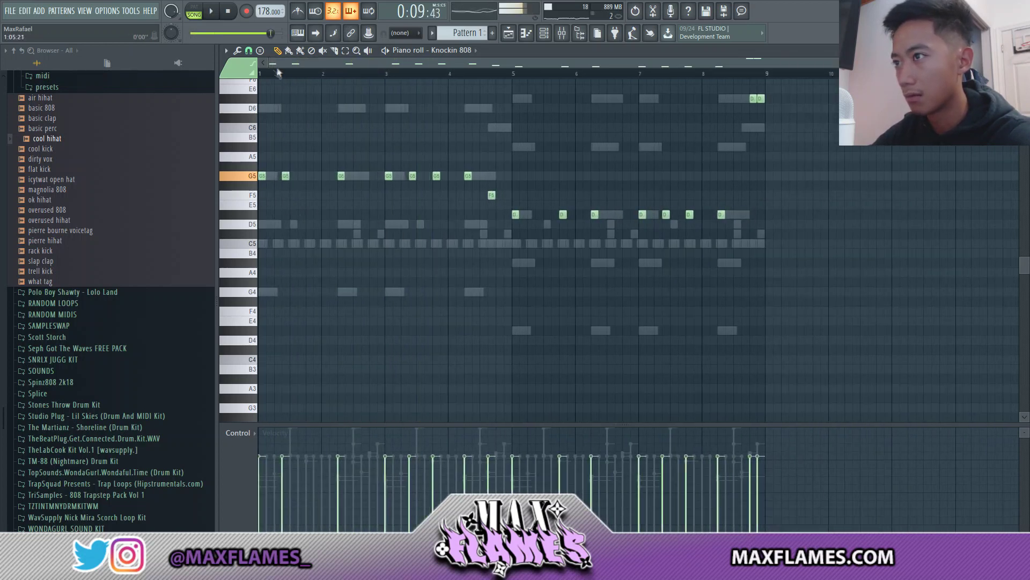
# Step: Rework the G5 808 hits onto bar 1 steps 5 and 13 and bar 3 step 5, and raise all 808 note velocities to maximum
pyautogui.press('space')
pyautogui.click(302, 176)
pyautogui.click(311, 177)
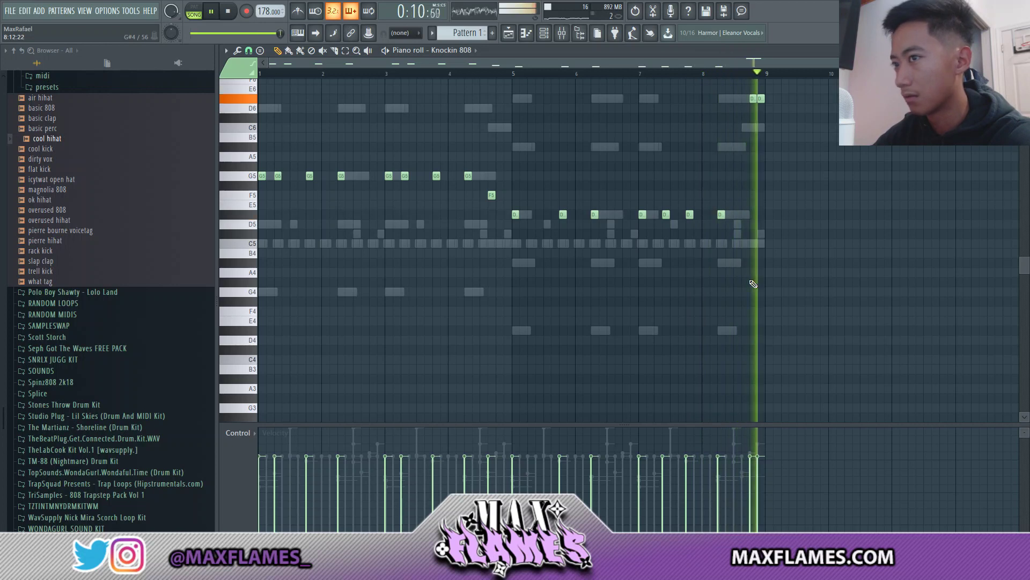
pyautogui.hotkey('ctrl', 'a')
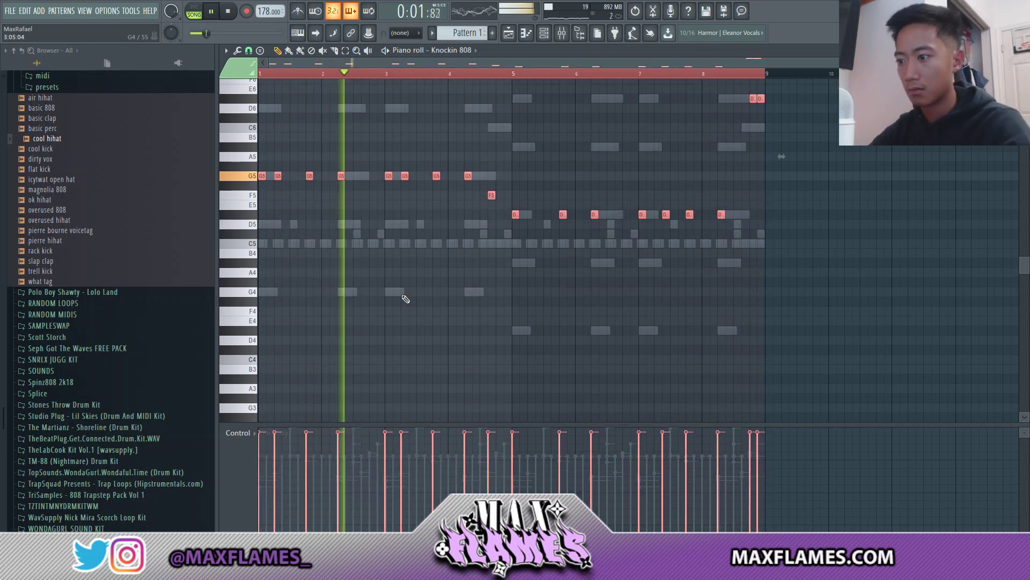
pyautogui.hotkey('ctrl', 'd')
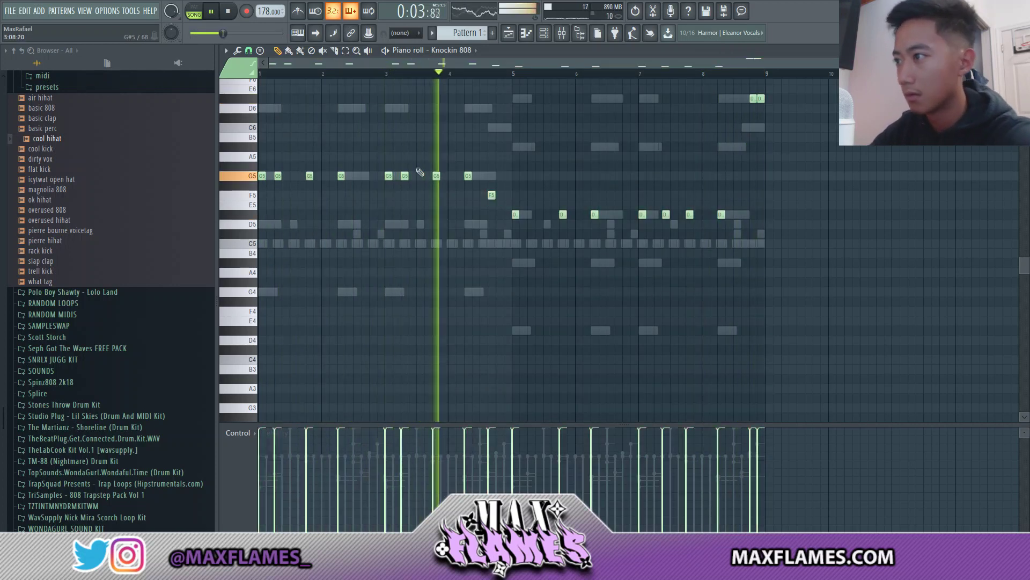
# Step: Mute the other drum channels and place Kick [ Humble ] hits on step 1 of bars 1 and 3 and step 7 of bar 3
pyautogui.click(544, 33)
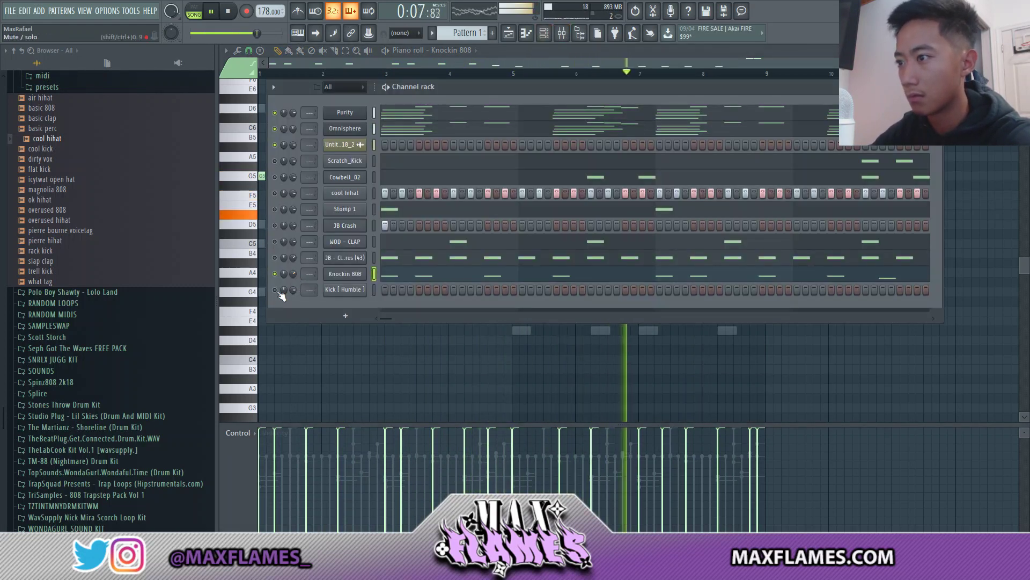
pyautogui.press('space')
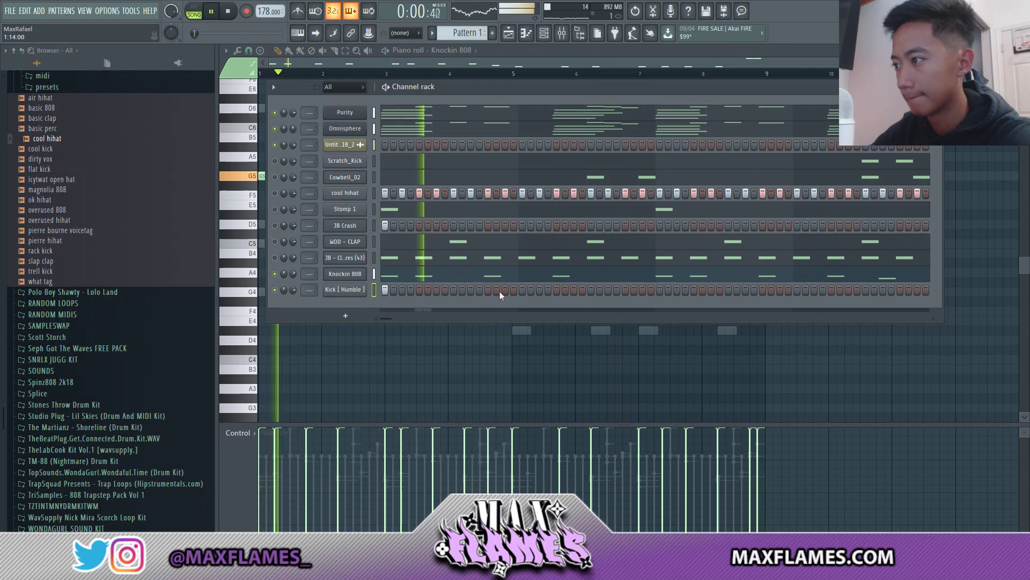
pyautogui.click(659, 290)
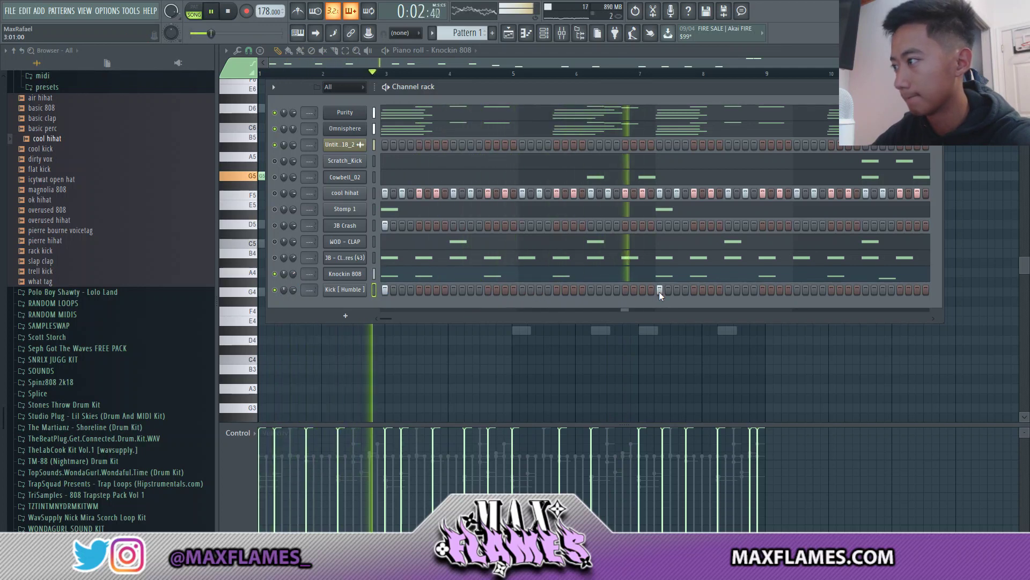
pyautogui.click(712, 290)
# Step: Open Kick [ Humble ] in the piano roll and add C5 notes on steps 5 and 7 of bar 4
pyautogui.rightClick(364, 289)
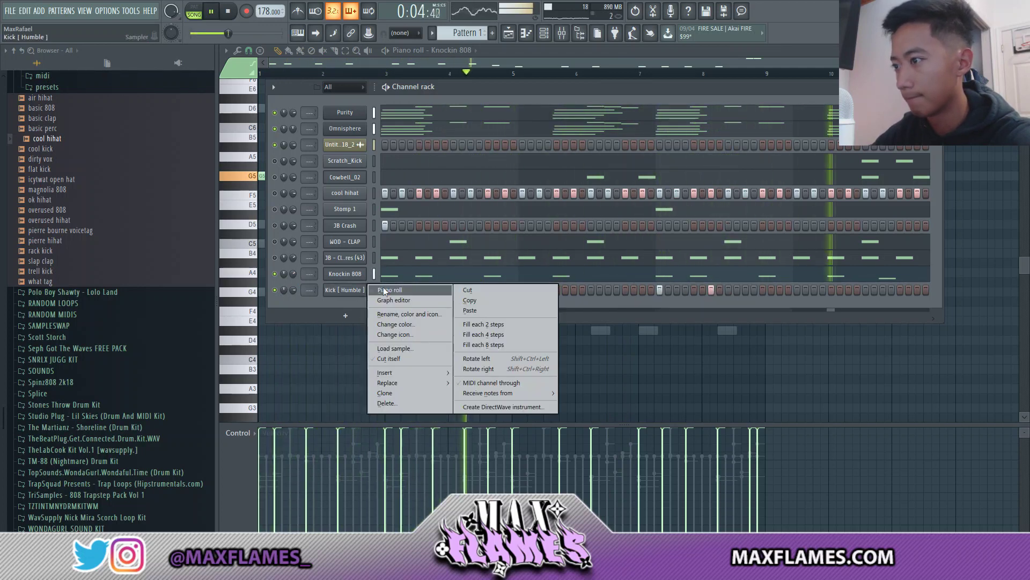
pyautogui.click(387, 291)
pyautogui.press('space')
pyautogui.press('space')
pyautogui.moveTo(235, 215); pyautogui.dragTo(246, 243)
pyautogui.keyDown('ctrl'); pyautogui.click(336, 270); pyautogui.keyUp('ctrl')
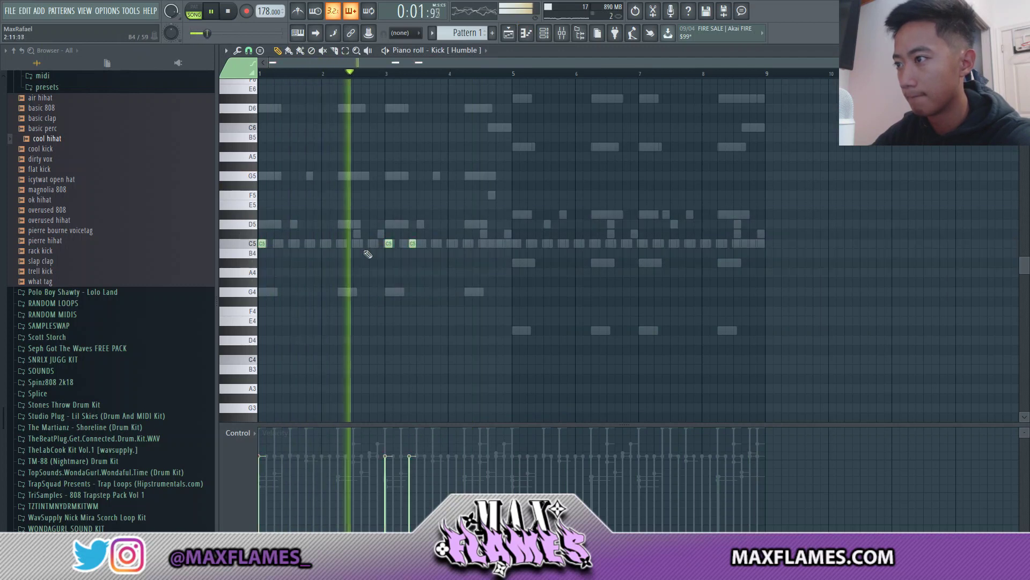
pyautogui.click(468, 243)
pyautogui.click(476, 243)
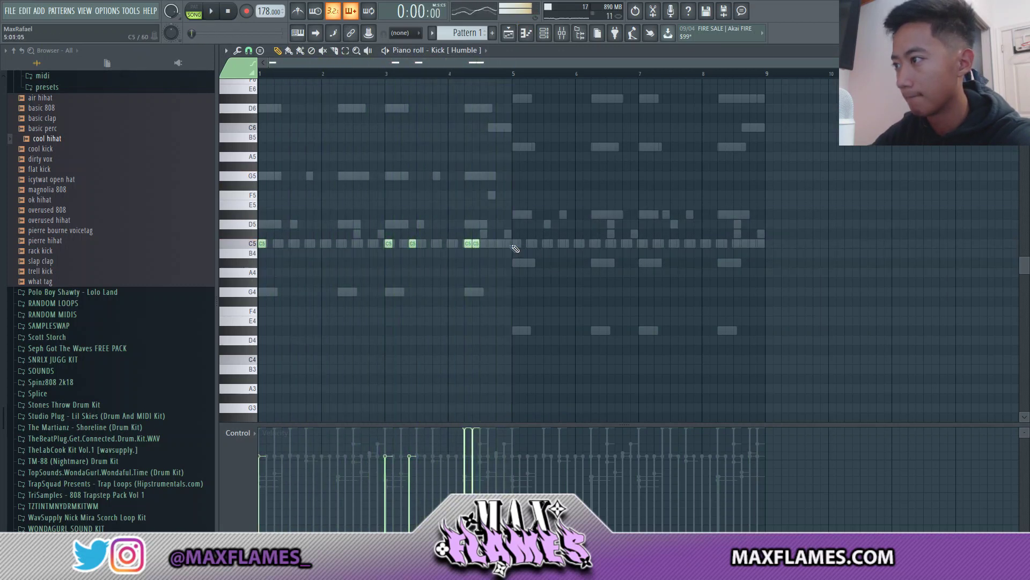
# Step: Add a C5 kick note on step 11 of bar 4 and repeat the four-bar kick pattern into bars 5 to 8
pyautogui.scroll(2, 511, 246)
pyautogui.scroll(-1, 513, 245)
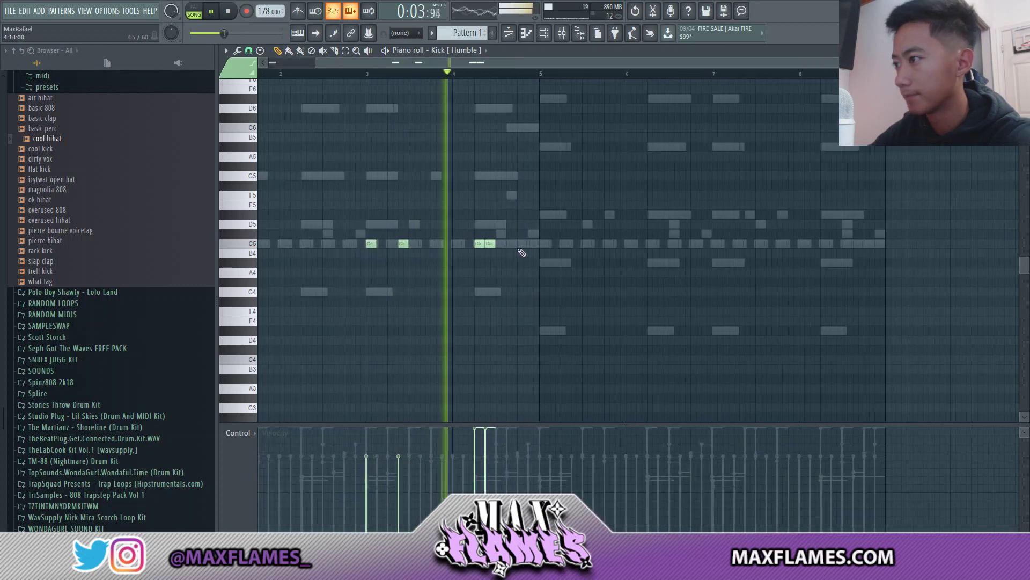
pyautogui.press('space')
pyautogui.press('space')
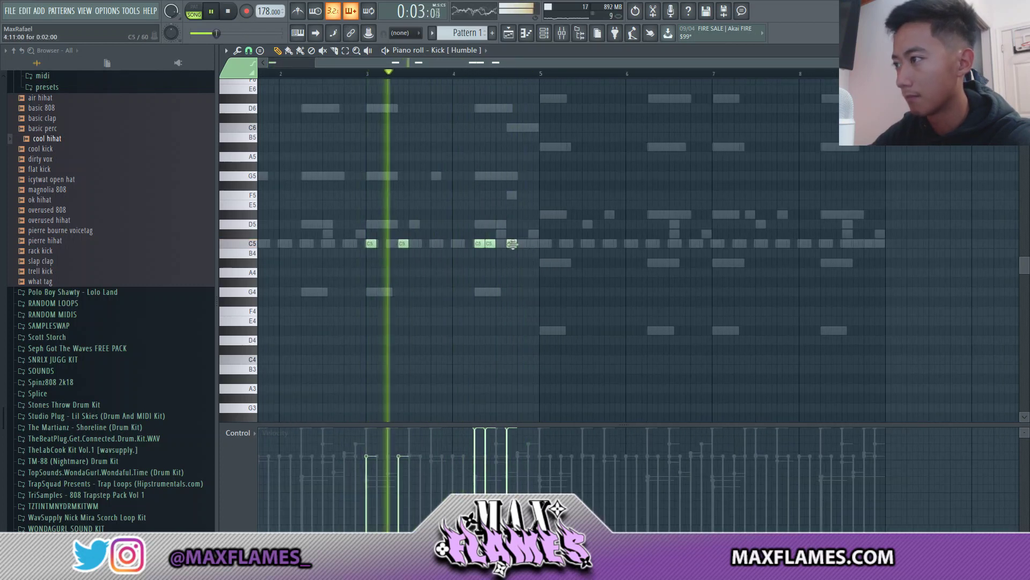
pyautogui.scroll(-2, 440, 242)
pyautogui.hotkey('ctrl', 'b')
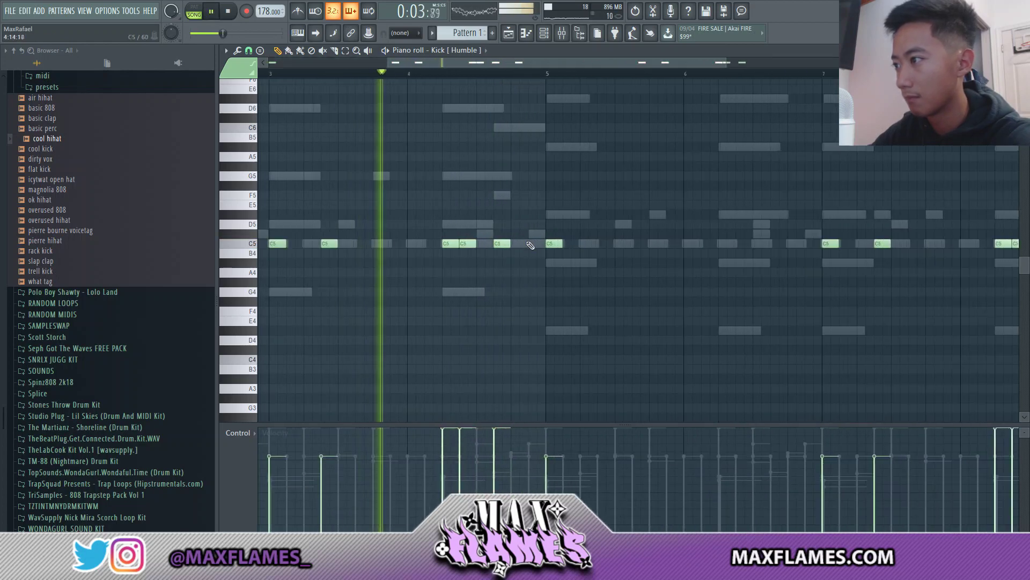
# Step: Add C5 kick notes on step 15 of bars 4 and 8 and raise the velocity of all the kick notes
pyautogui.scroll(3, 544, 280)
pyautogui.scroll(-3, 548, 282)
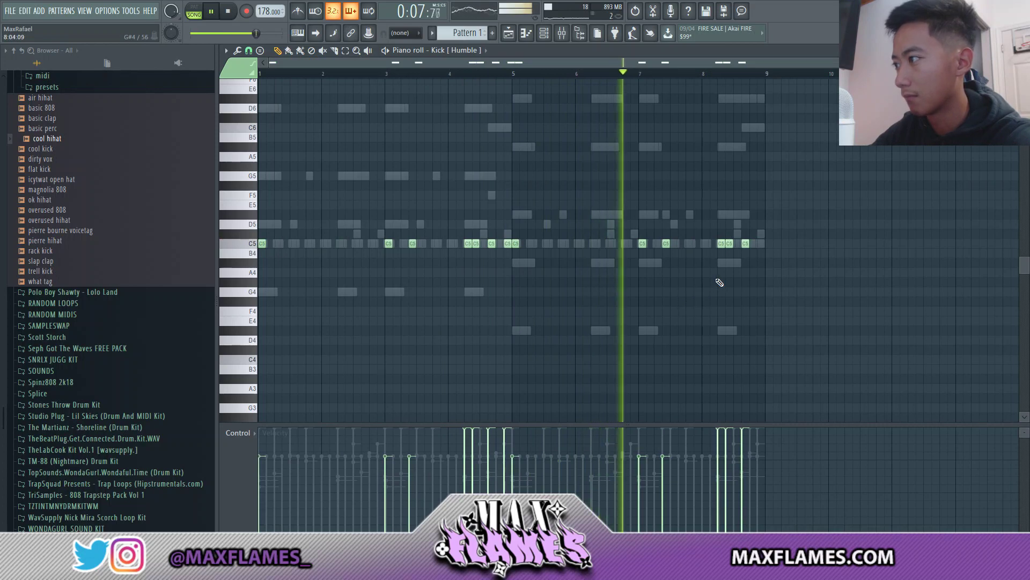
pyautogui.scroll(3, 765, 255)
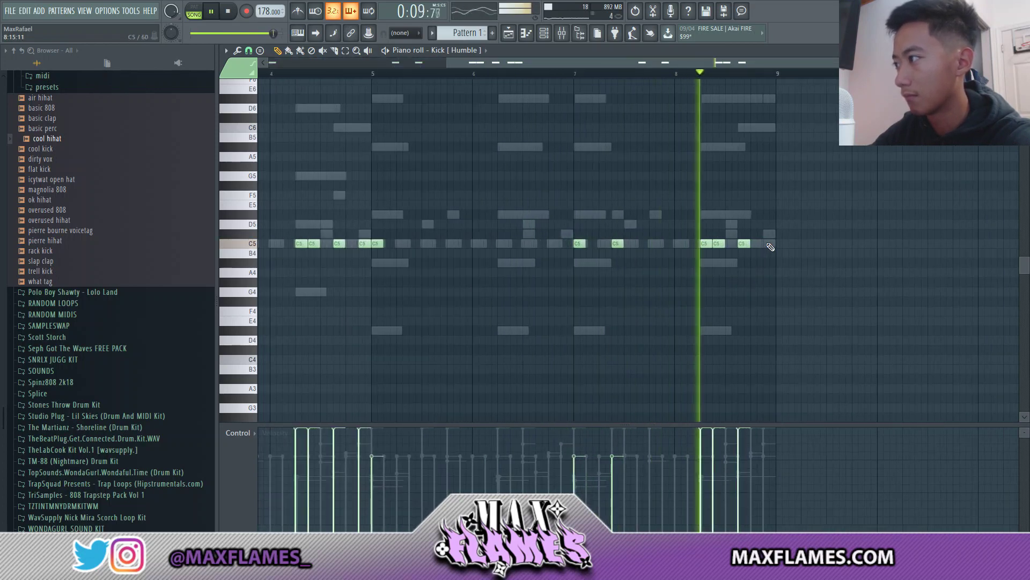
pyautogui.scroll(-3, 743, 279)
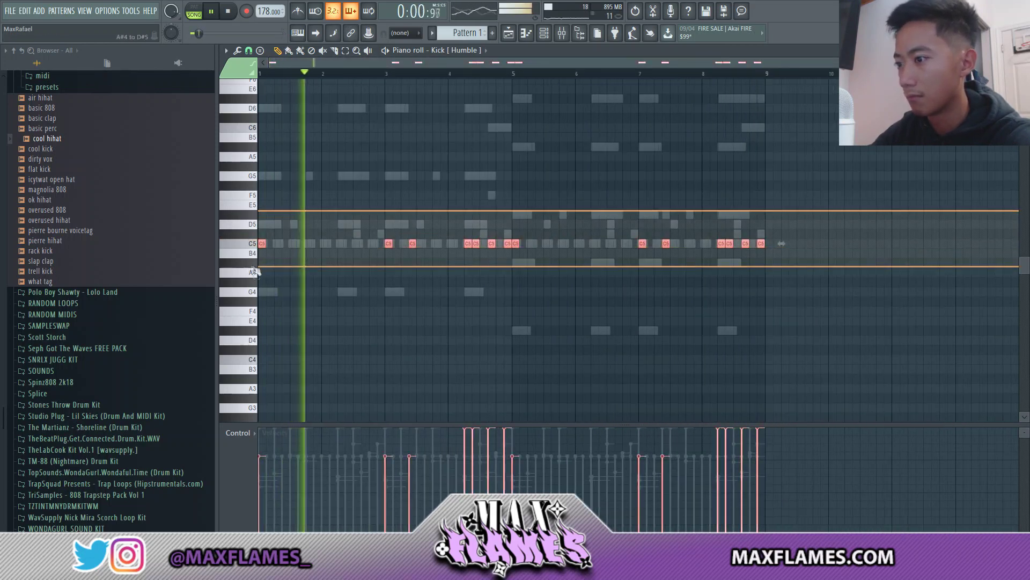
# Step: Unmute the drum channels and adjust the Kick [ Humble ] channel volume
pyautogui.click(549, 35)
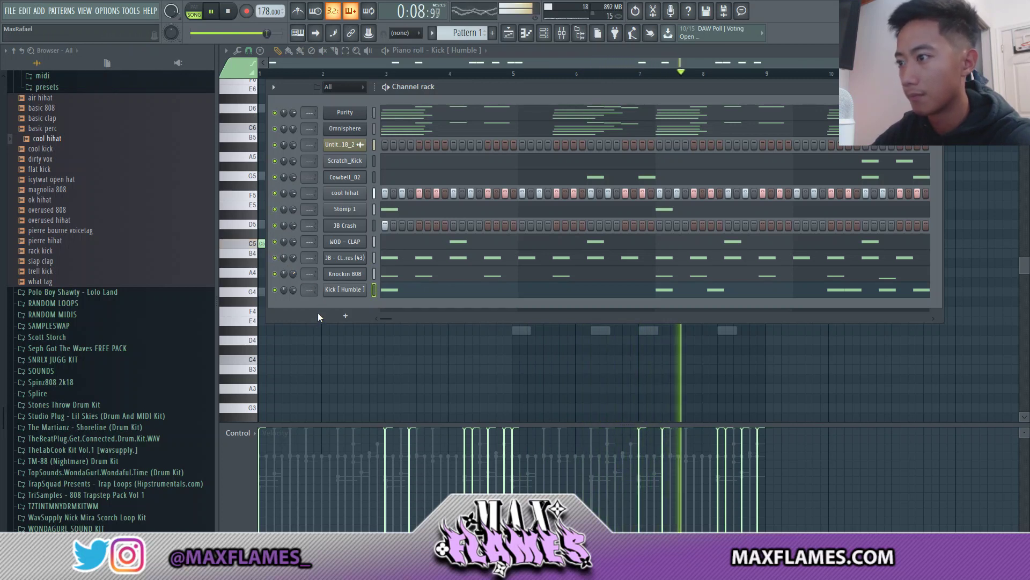
pyautogui.moveTo(293, 290); pyautogui.dragTo(295, 291)
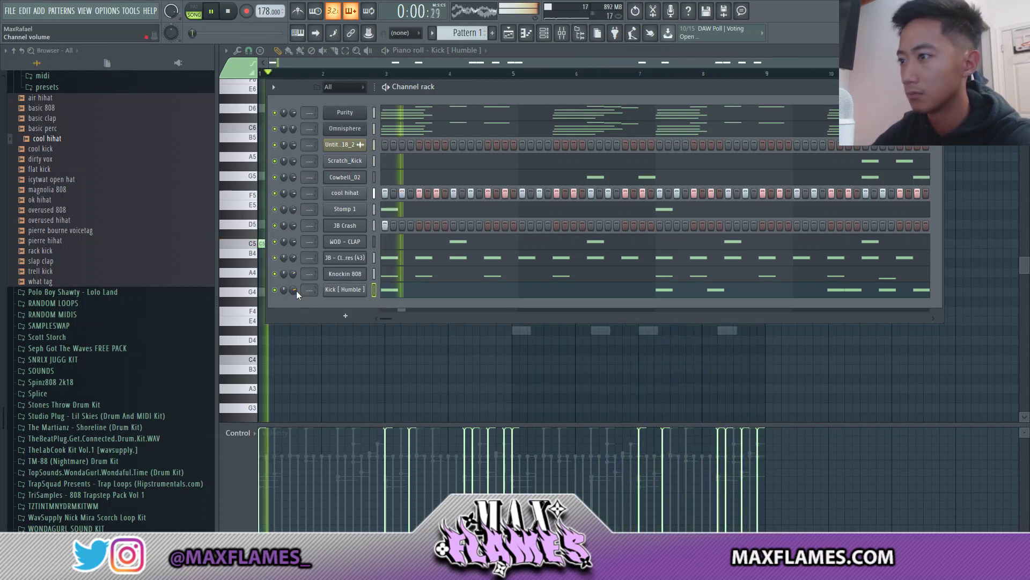
# Step: Play back the arrangement with the kicks included, jumping ahead to about bar 31
pyautogui.press('space')
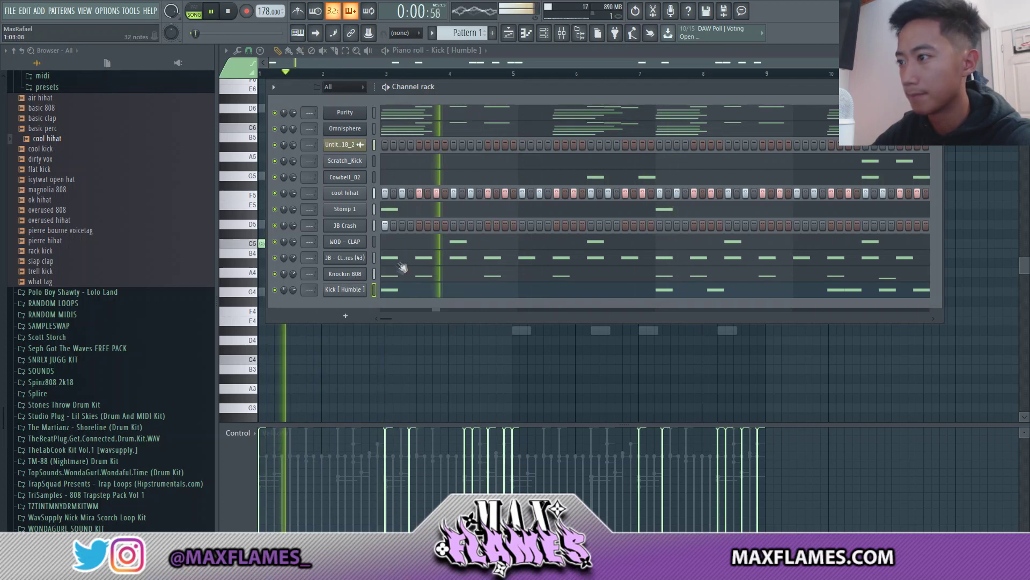
pyautogui.rightClick(418, 350)
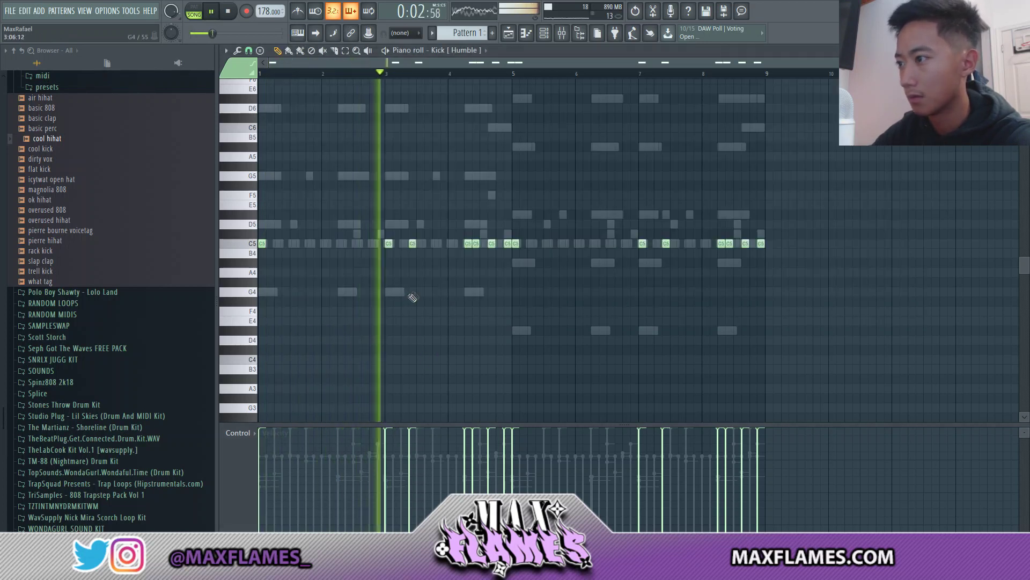
pyautogui.press('F6')
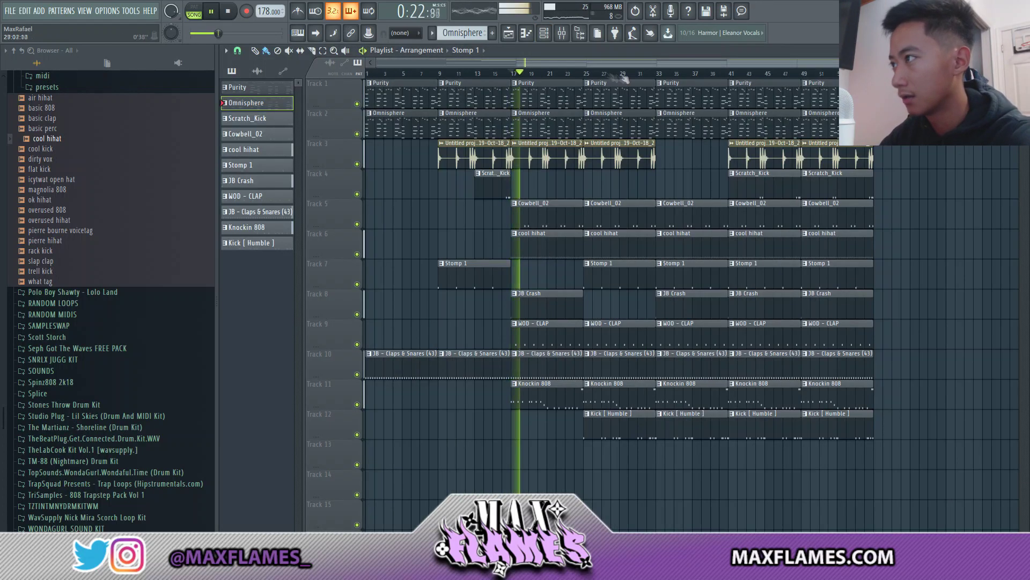
pyautogui.scroll(3, 627, 193)
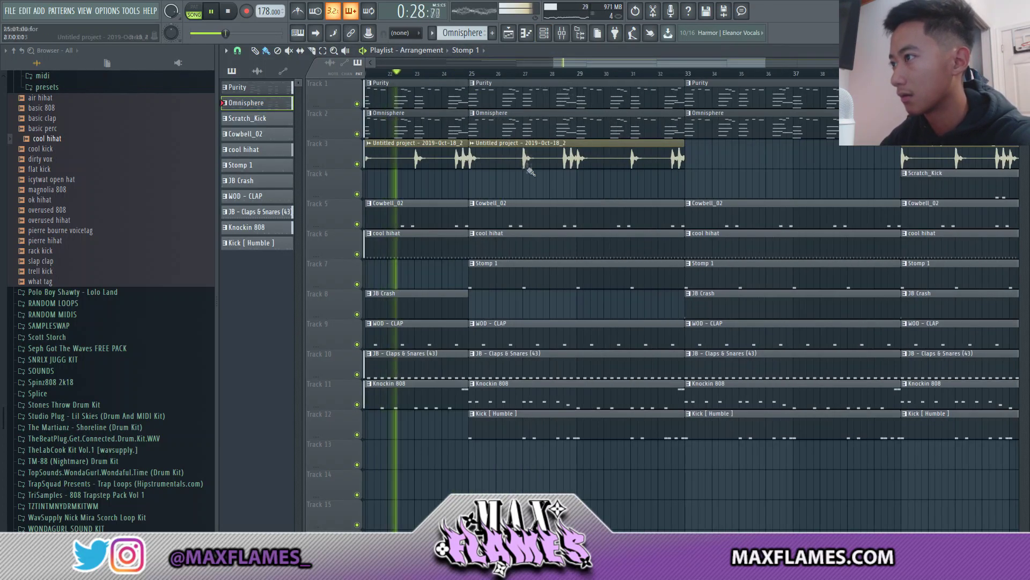
pyautogui.click(647, 73)
# Step: Remove the WOD - CLAP, Knockin 808 and Kick [ Humble ] clips from bars 33 to 40 of the playlist
pyautogui.scroll(-2, 643, 244)
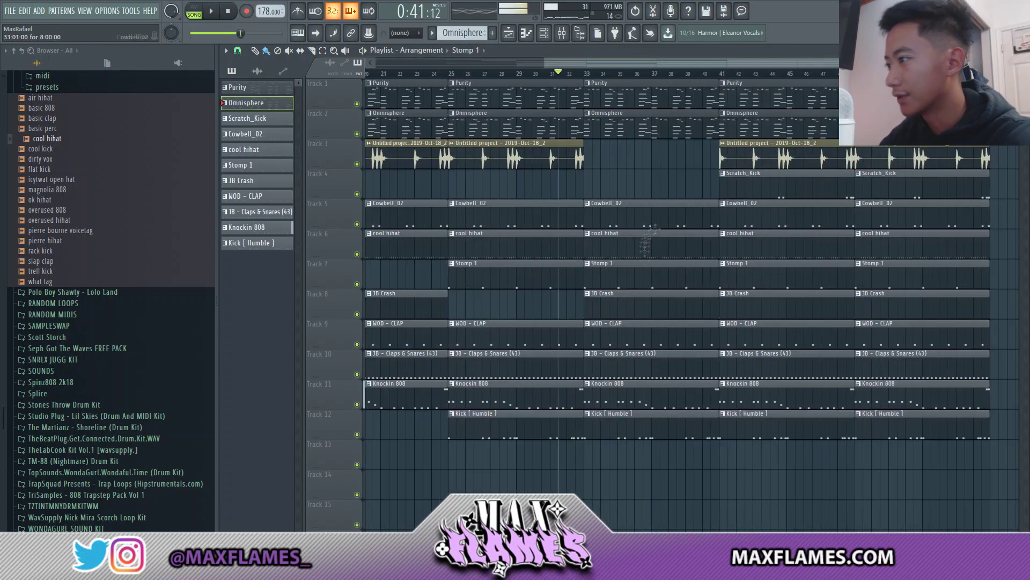
pyautogui.rightClick(642, 396)
pyautogui.rightClick(639, 429)
pyautogui.scroll(2, 620, 359)
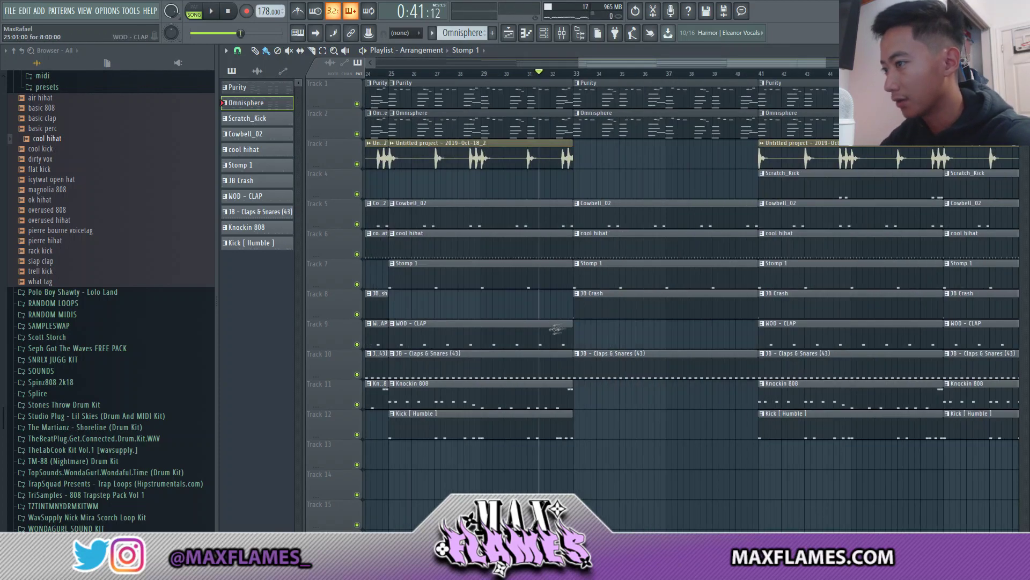
# Step: Make the Knockin 808 notes legato so each one extends to the next, and open the Knockin 808 channel
pyautogui.scroll(1, 577, 285)
pyautogui.press('space')
pyautogui.doubleClick(528, 396)
pyautogui.scroll(2, 709, 175)
pyautogui.hotkey('ctrl', 'l')
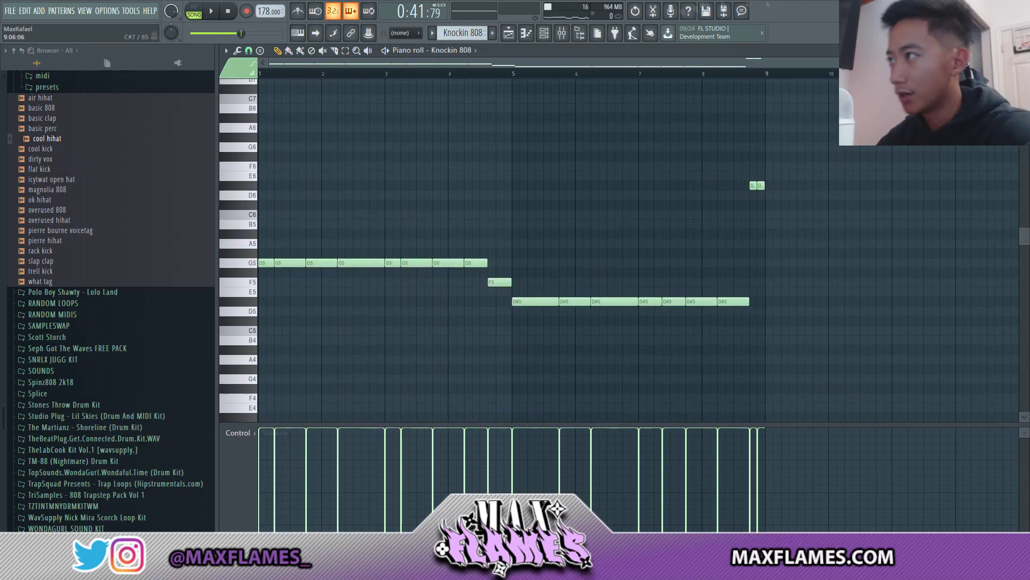
pyautogui.click(544, 32)
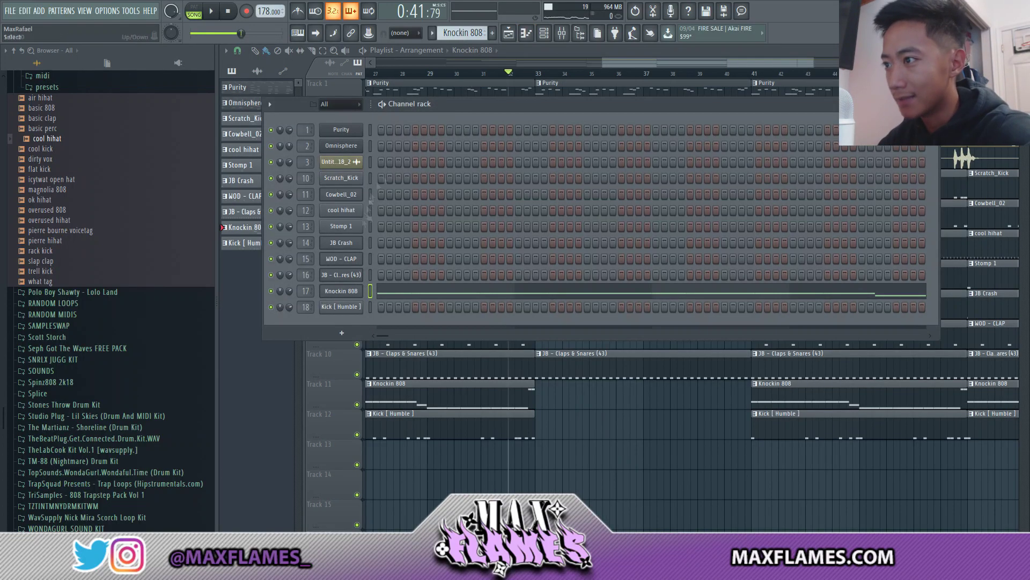
pyautogui.click(340, 290)
# Step: Shorten the JB - Claps & Snares (43) clip starting at bar 33 to a length of 7:10:00
pyautogui.press('space')
pyautogui.moveTo(692, 366); pyautogui.dragTo(673, 366)
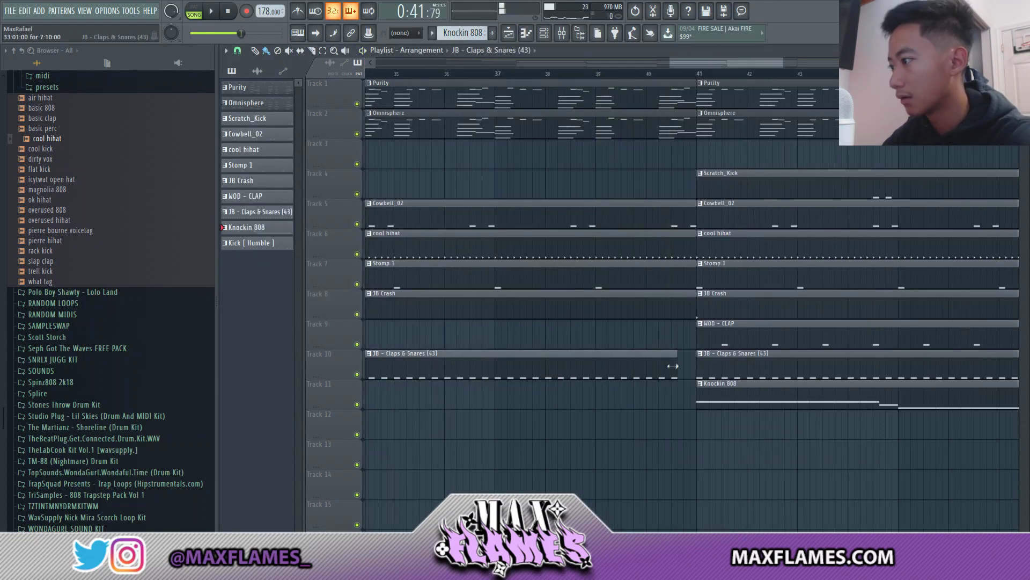